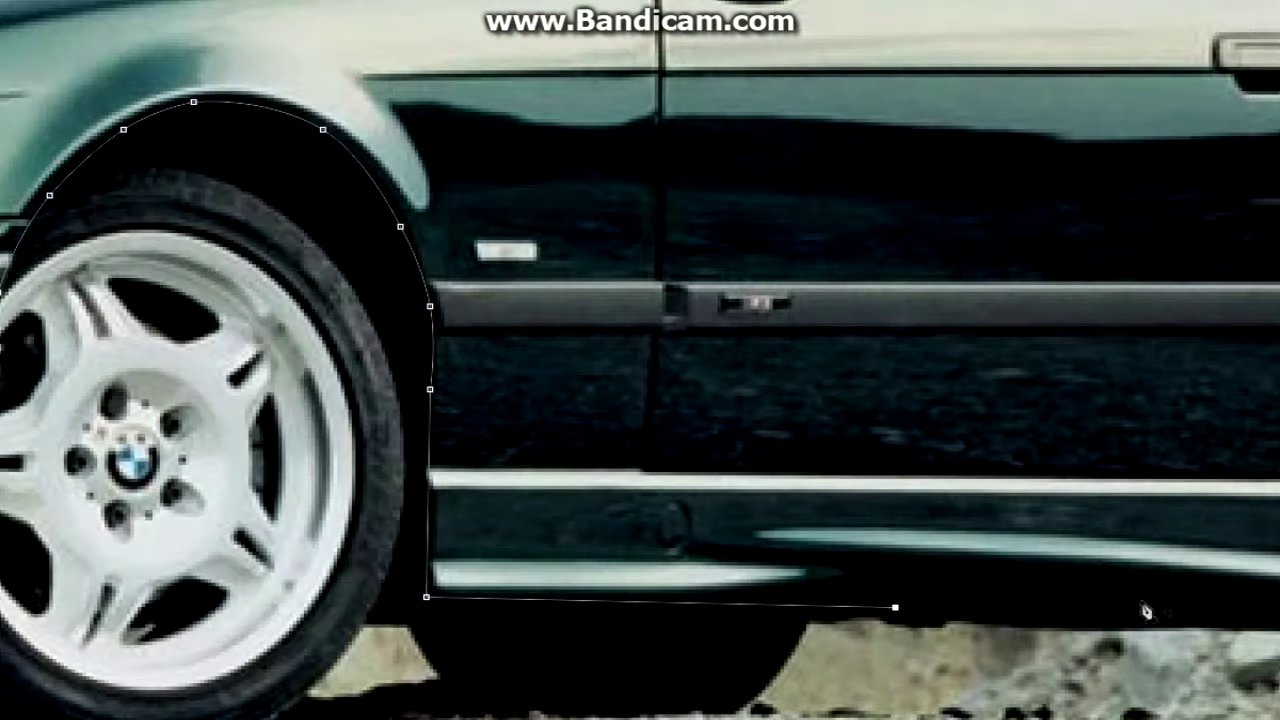
# Trace a Pen path along the car's lower body and rear wheel arch
pyautogui.click(1209, 600)
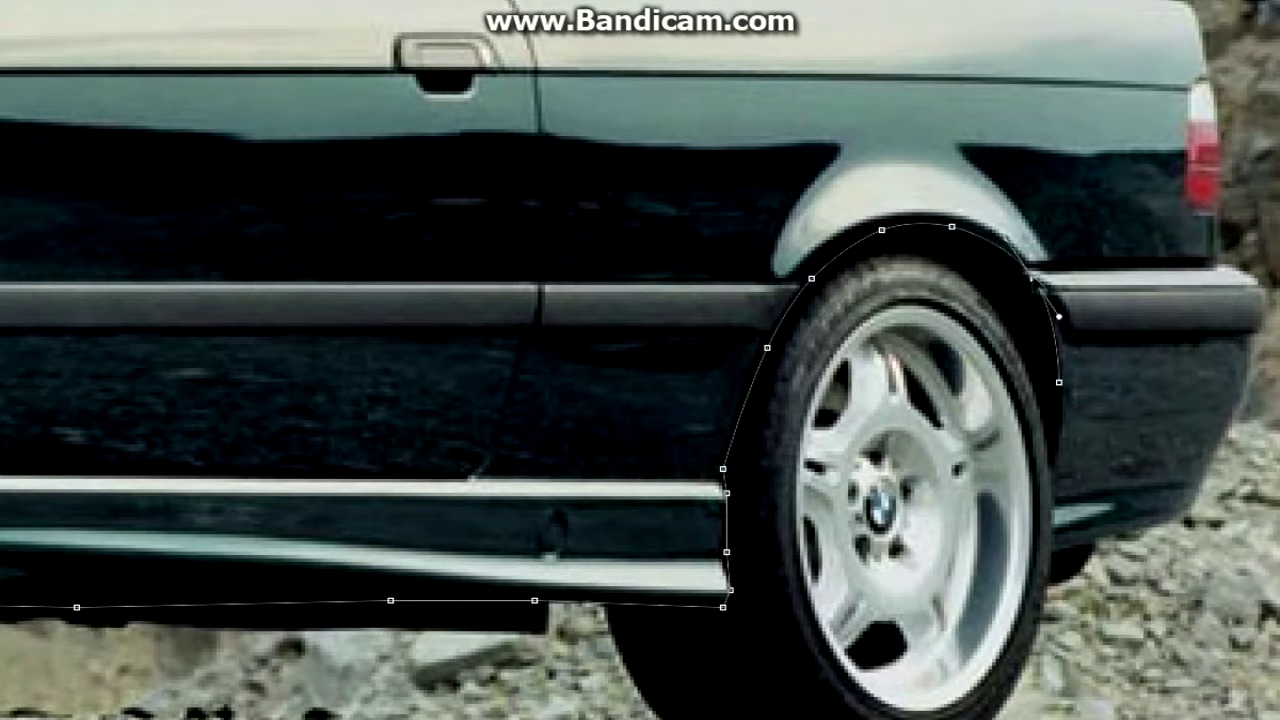
pyautogui.click(1086, 551)
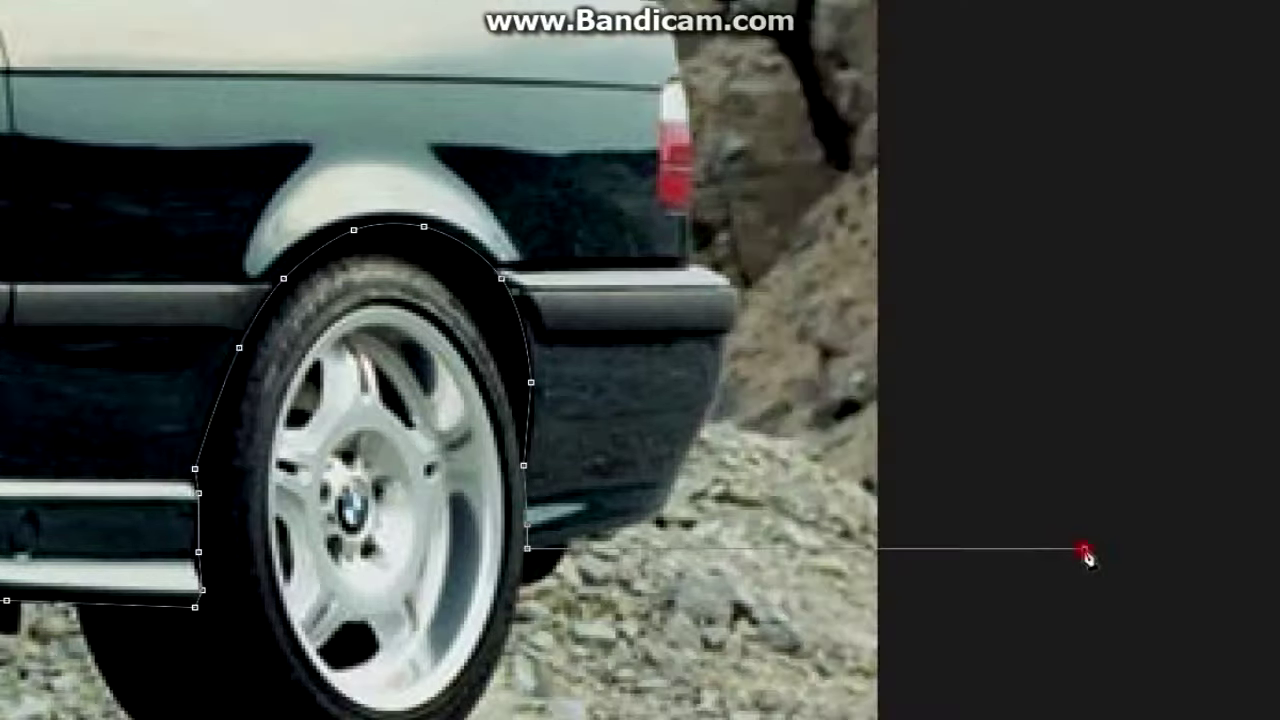
pyautogui.hotkey('ctrl', '0')
pyautogui.click(234, 240)
# Turn the path into a selection and transform the body downward to lower it
pyautogui.rightClick(477, 70)
pyautogui.click(562, 162)
pyautogui.hotkey('ctrl', 't')
pyautogui.moveTo(706, 518); pyautogui.dragTo(706, 530)
pyautogui.press('Return')
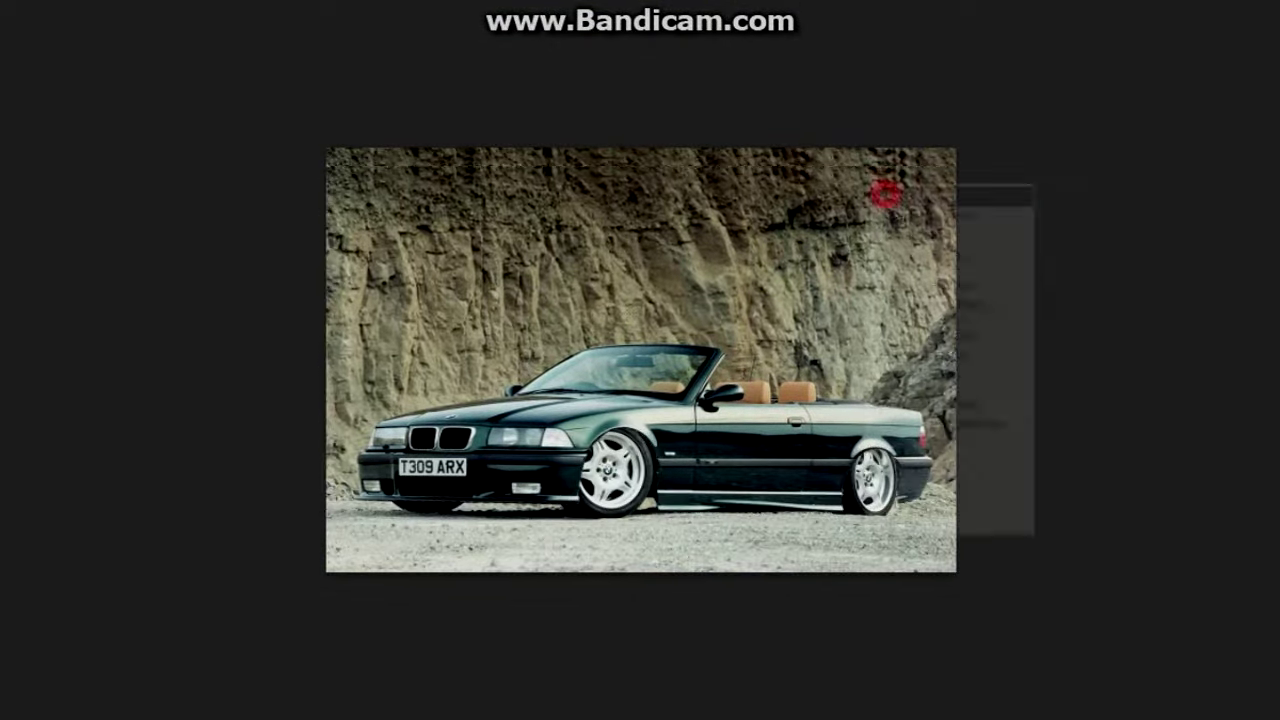
# Free Transform the front bumper selection to stretch it downward
pyautogui.rightClick(466, 271)
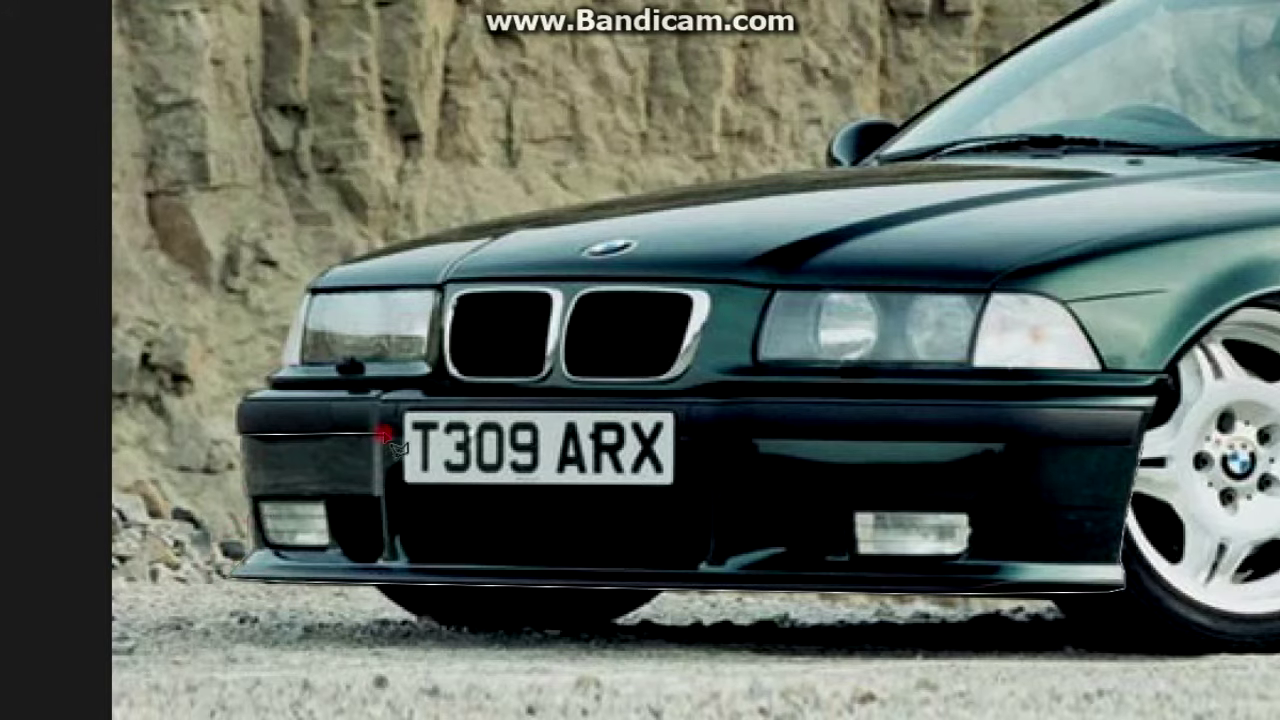
pyautogui.rightClick(790, 440)
pyautogui.click(814, 323)
pyautogui.moveTo(684, 590); pyautogui.dragTo(684, 650)
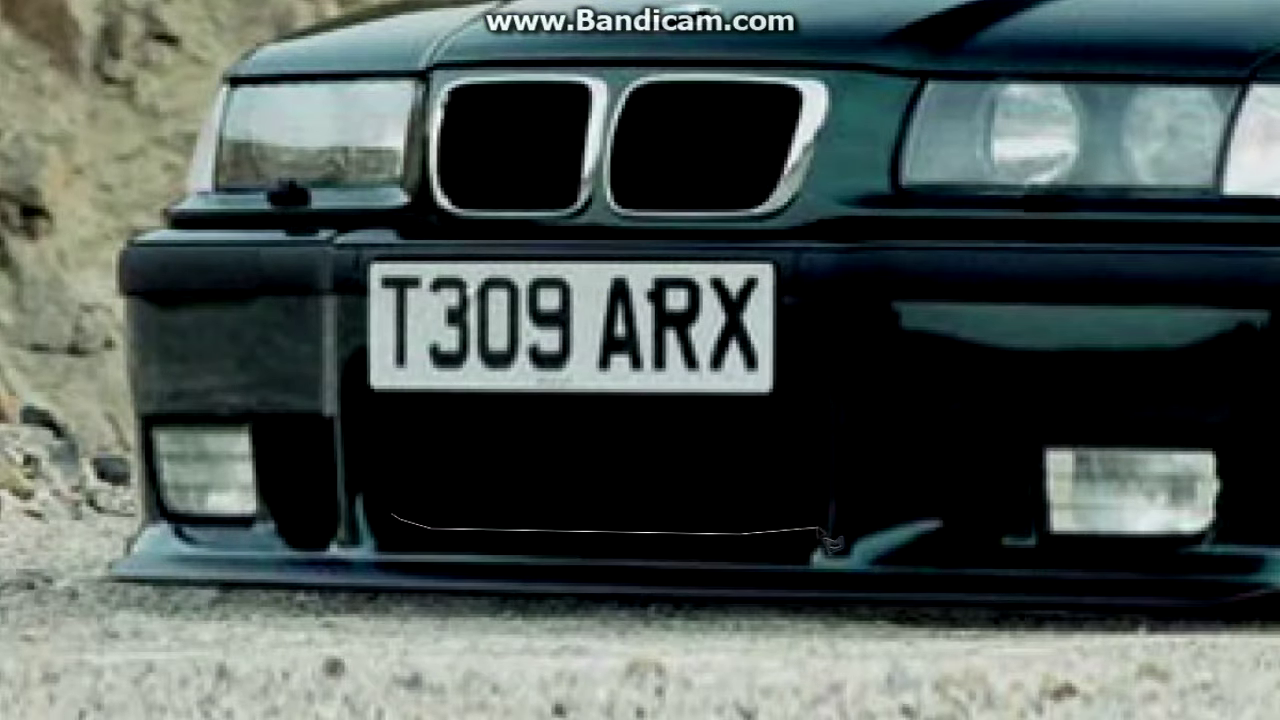
# Fill the area below the plate black and the plate strip with a grey-to-black gradient
pyautogui.moveTo(378, 358); pyautogui.dragTo(376, 362)
pyautogui.hotkey('alt', 'BackSpace')
pyautogui.hotkey('ctrl', 'd')
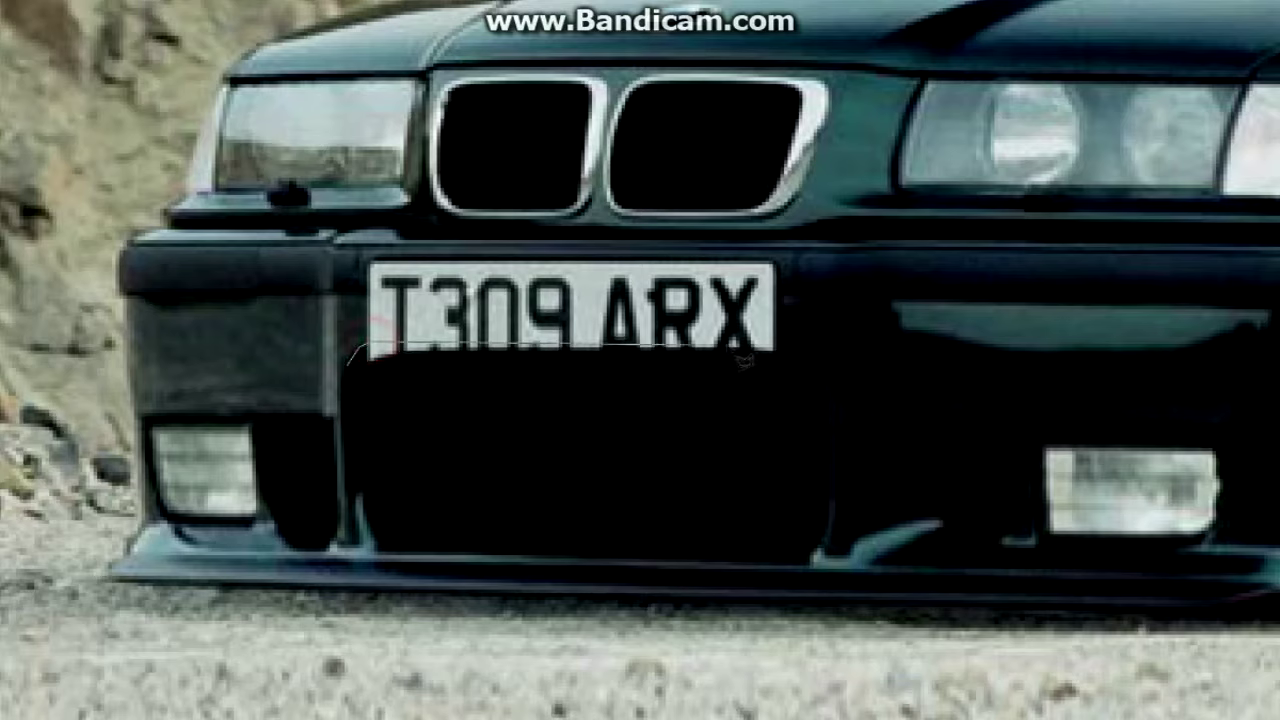
pyautogui.moveTo(352, 295); pyautogui.dragTo(348, 355)
pyautogui.hotkey('alt', 'BackSpace')
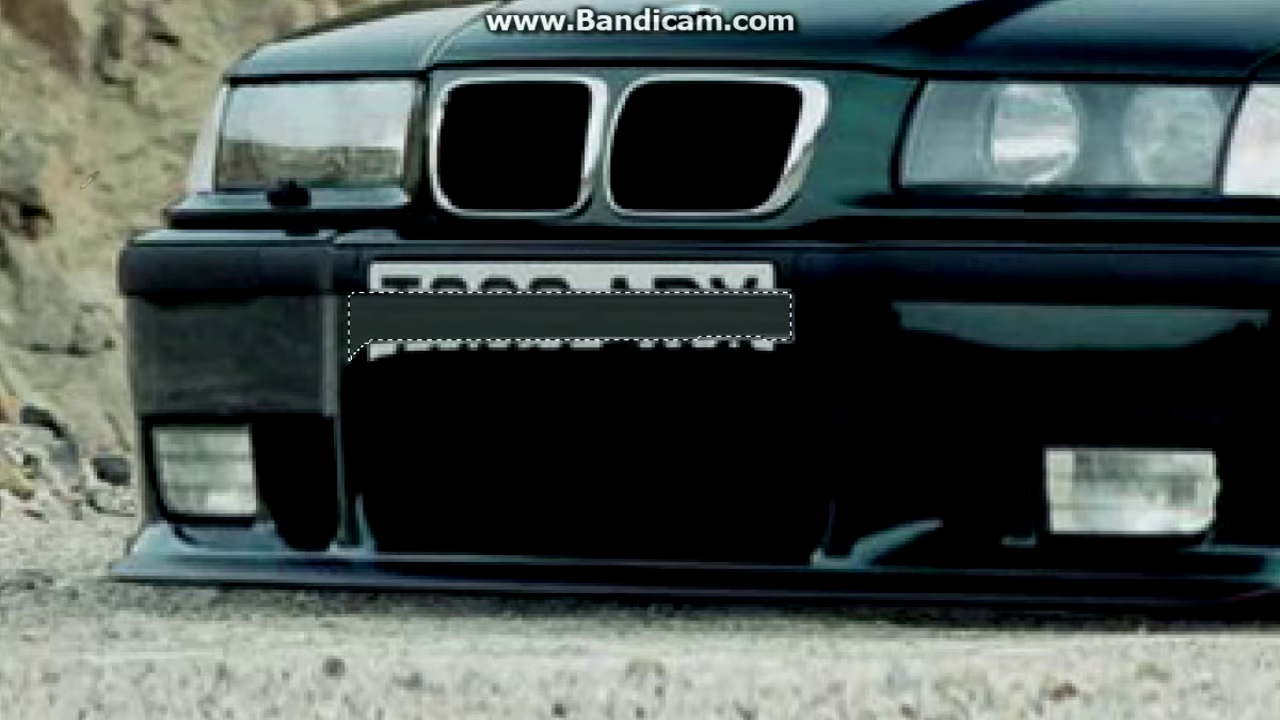
pyautogui.moveTo(790, 318); pyautogui.dragTo(390, 318)
pyautogui.click(381, 164)
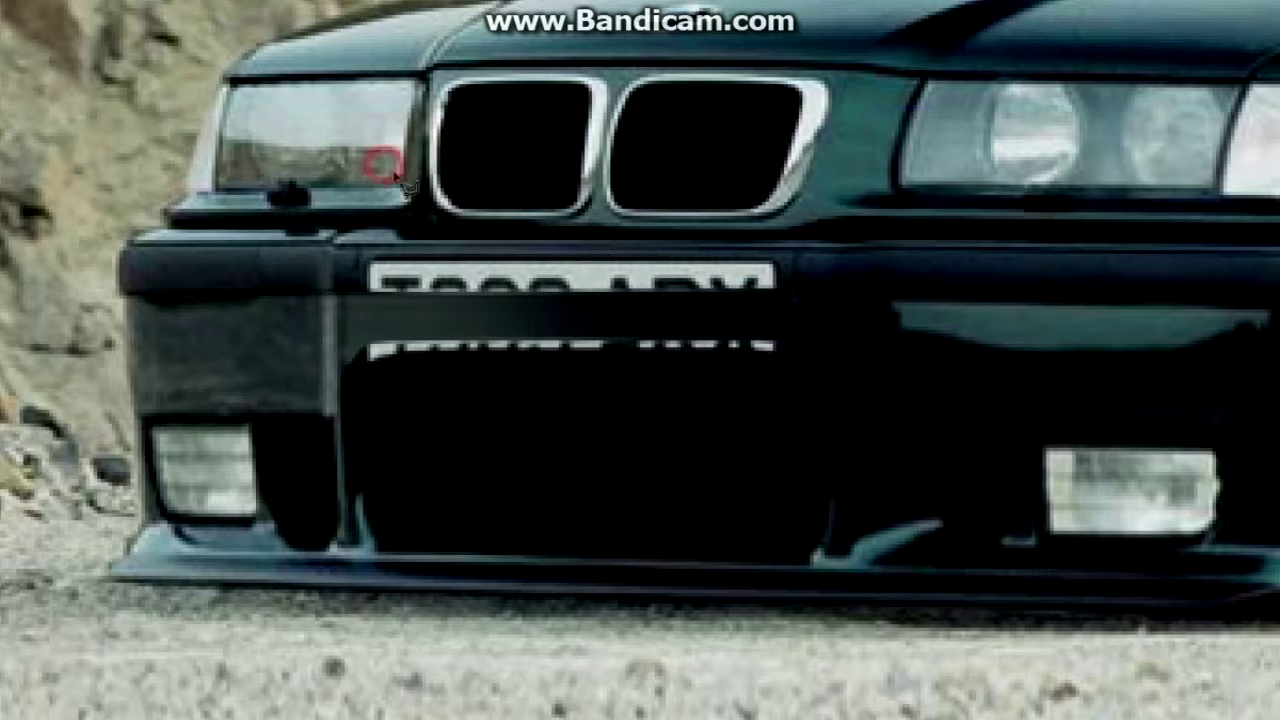
# Pick a brush preset and fill the remaining plate area with dark colour
pyautogui.rightClick(18, 383)
pyautogui.doubleClick(347, 333)
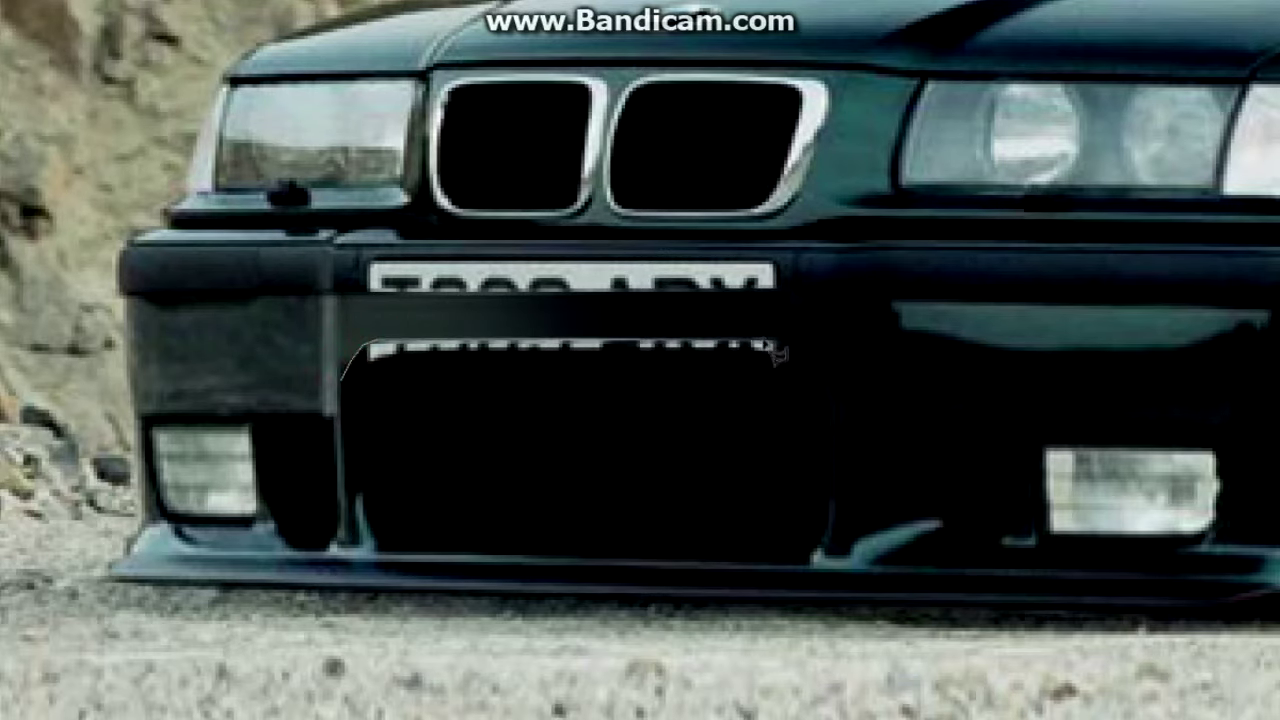
pyautogui.moveTo(400, 368); pyautogui.dragTo(345, 383)
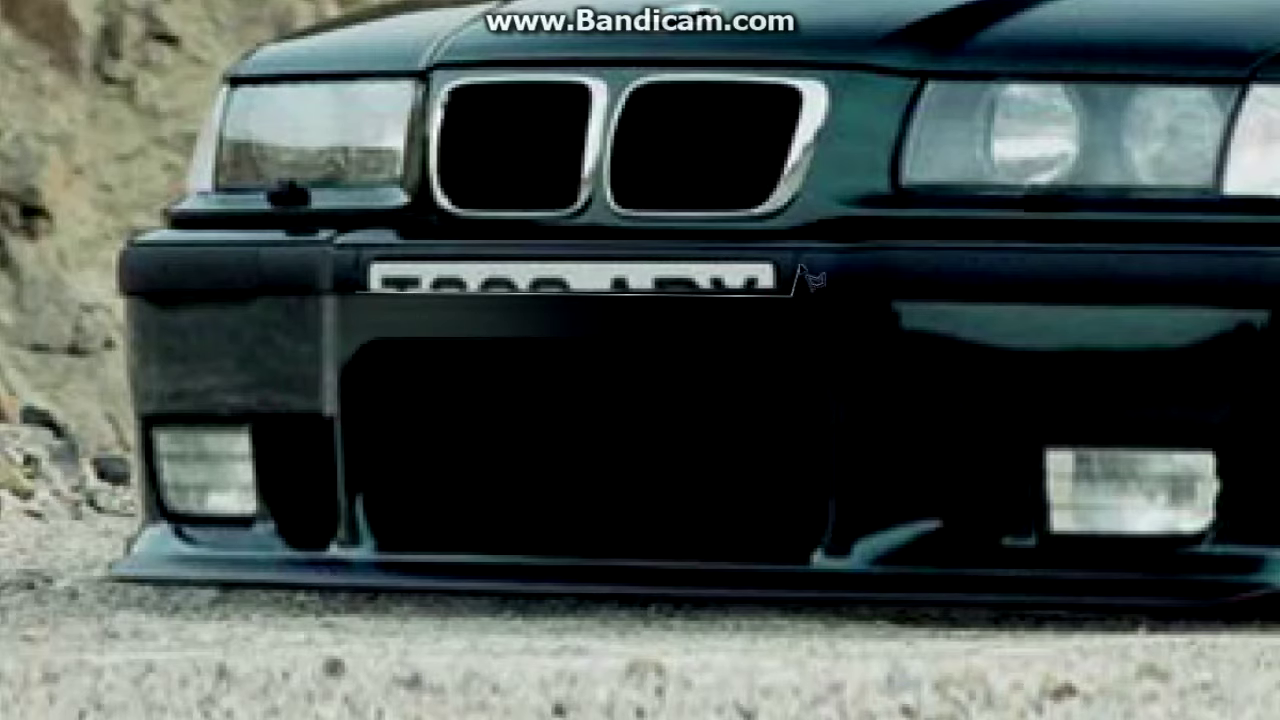
pyautogui.hotkey('alt', 'BackSpace')
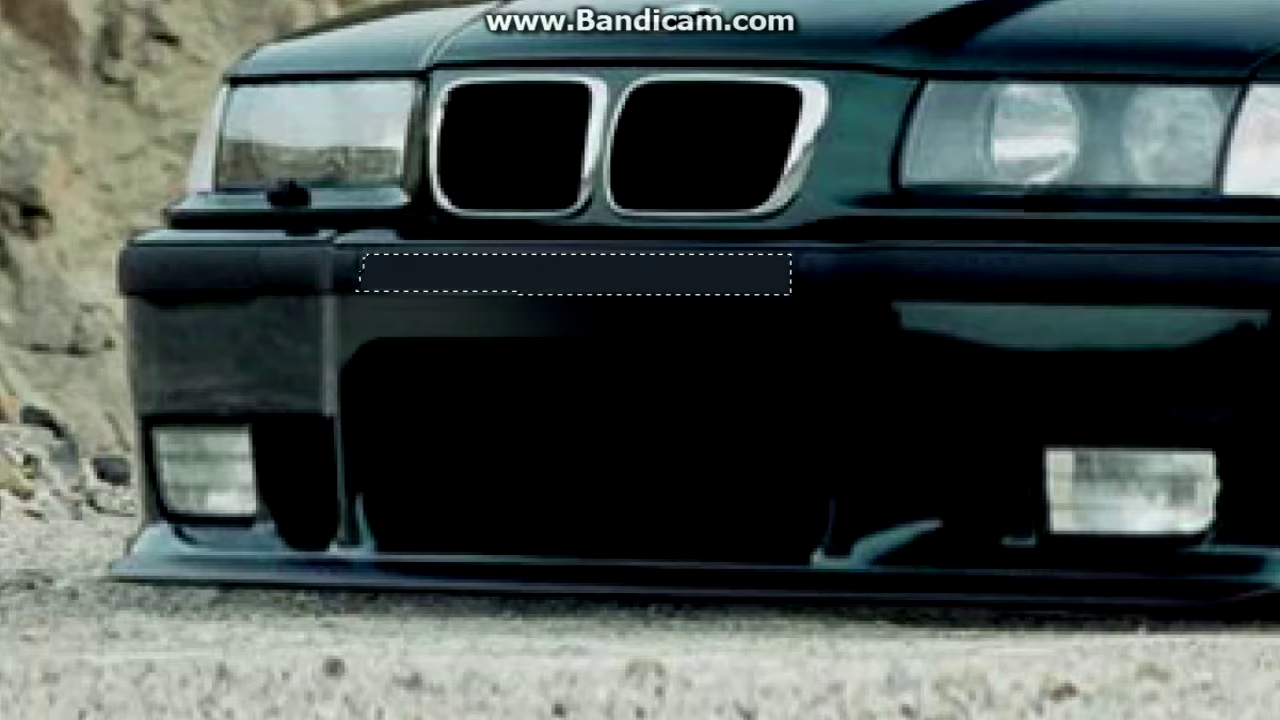
pyautogui.rightClick(486, 168)
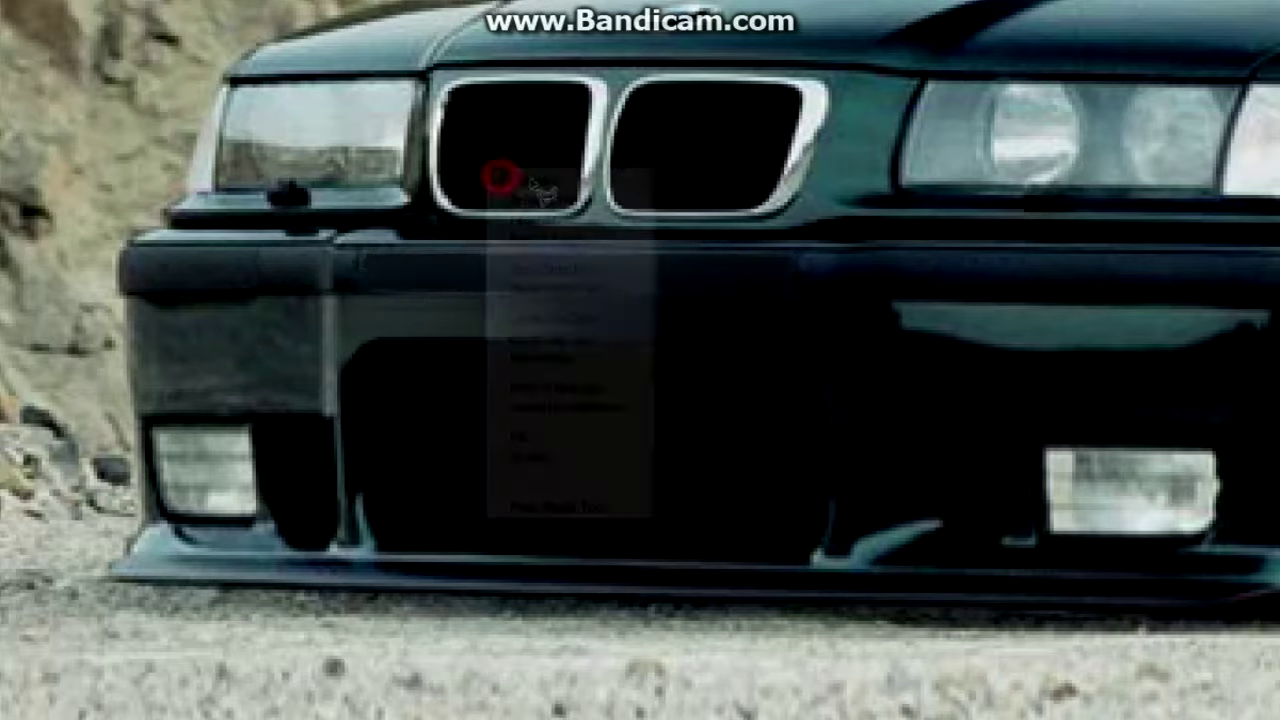
# Blur the patched bumper and smooth and brighten the fog-light area
pyautogui.click(520, 177)
pyautogui.rightClick(20, 374)
pyautogui.click(50, 374)
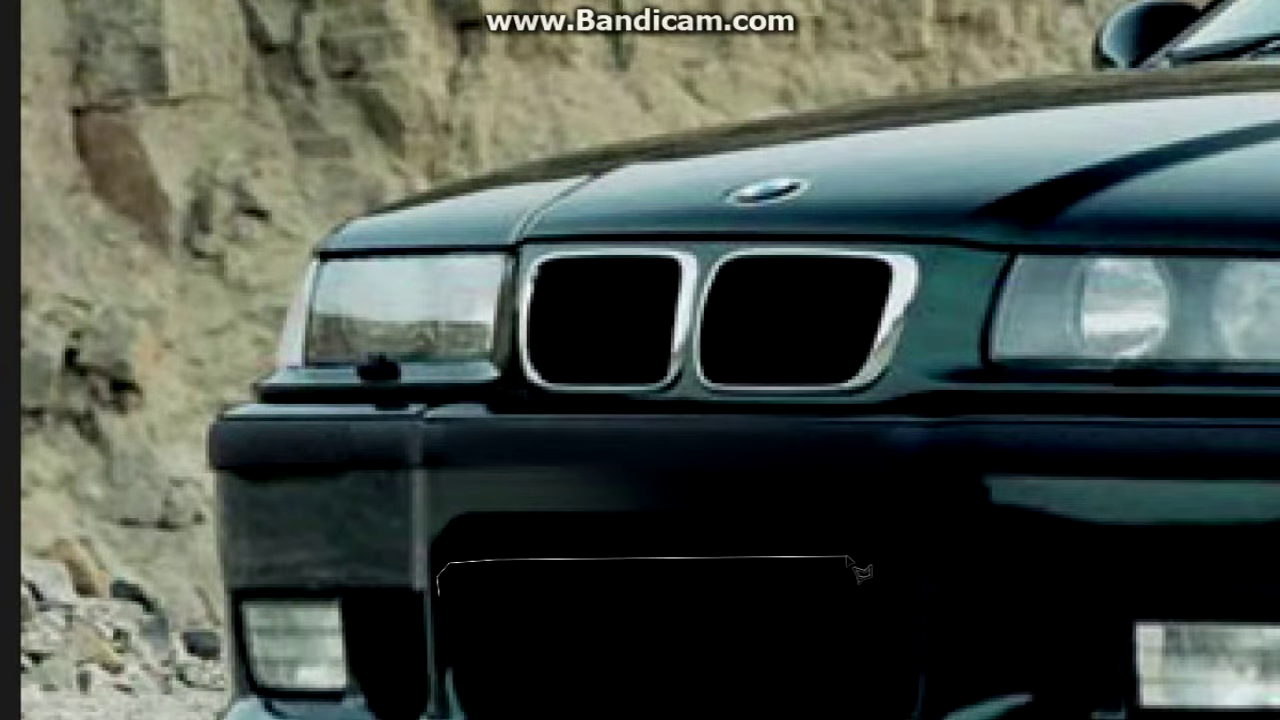
pyautogui.click(415, 523)
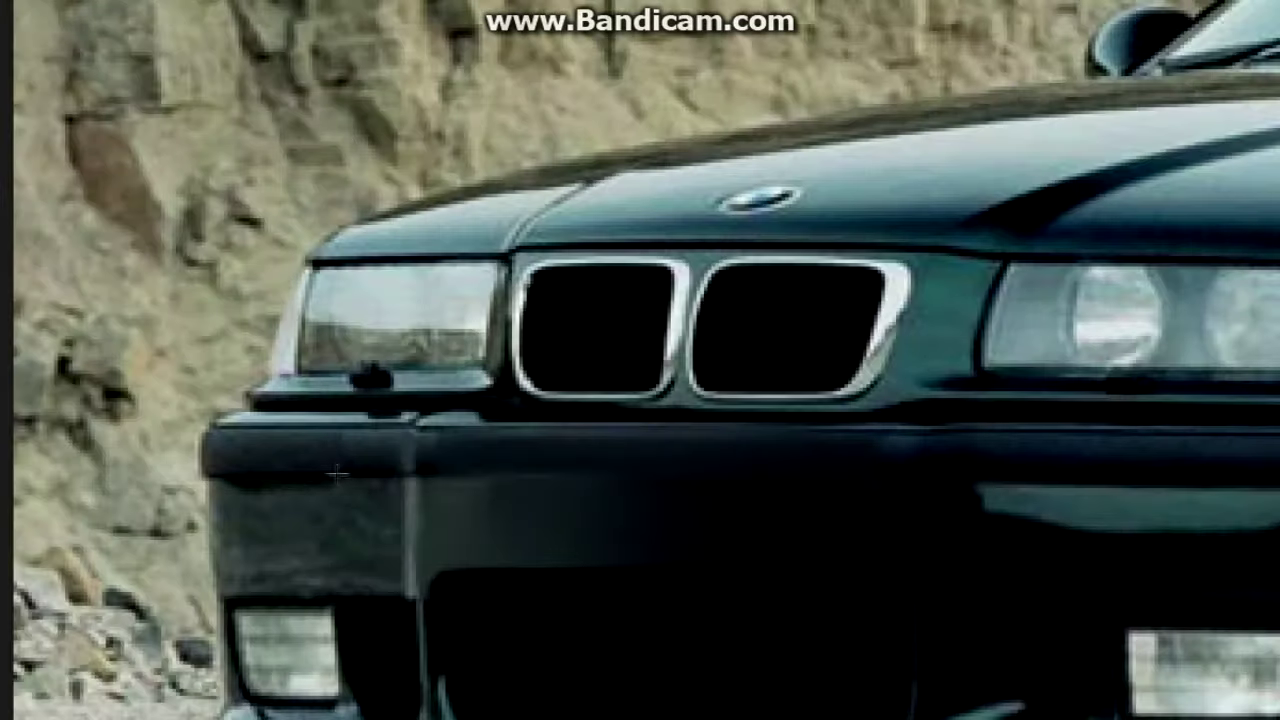
pyautogui.click(922, 467)
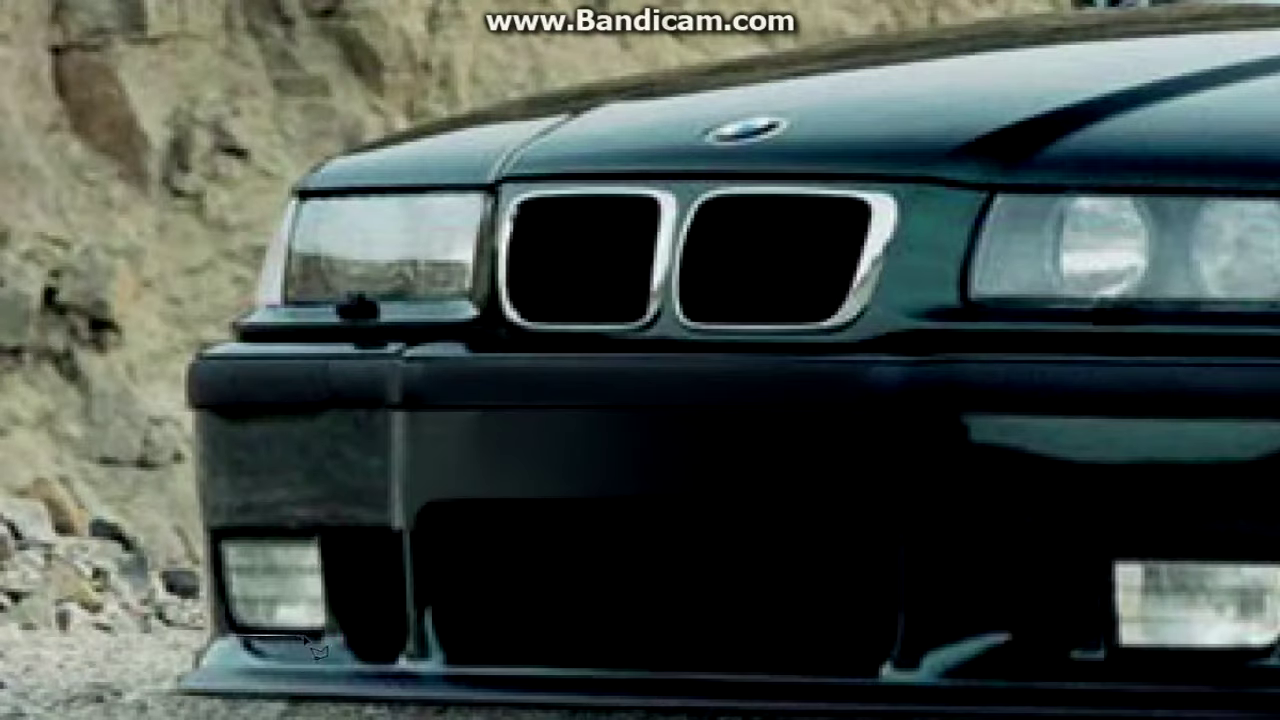
pyautogui.moveTo(281, 594); pyautogui.dragTo(257, 534)
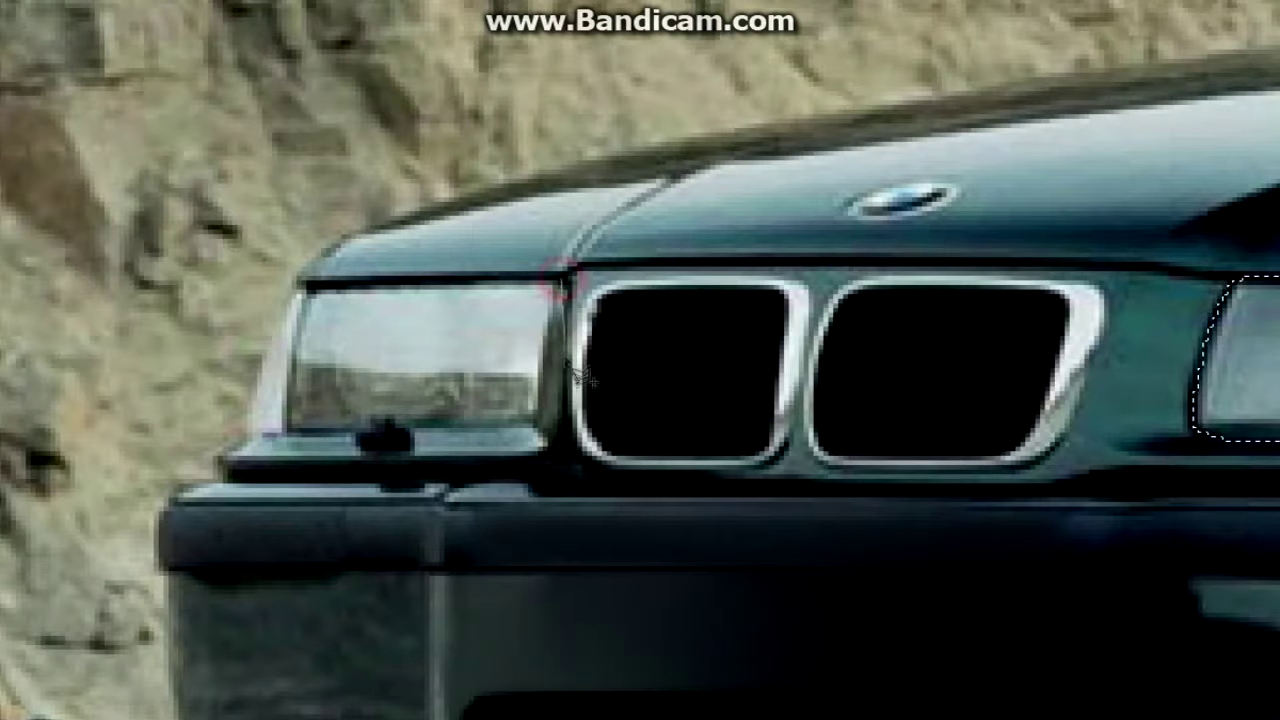
# Select the headlight and fill its inner round lamp black using an elliptical selection
pyautogui.click(256, 367)
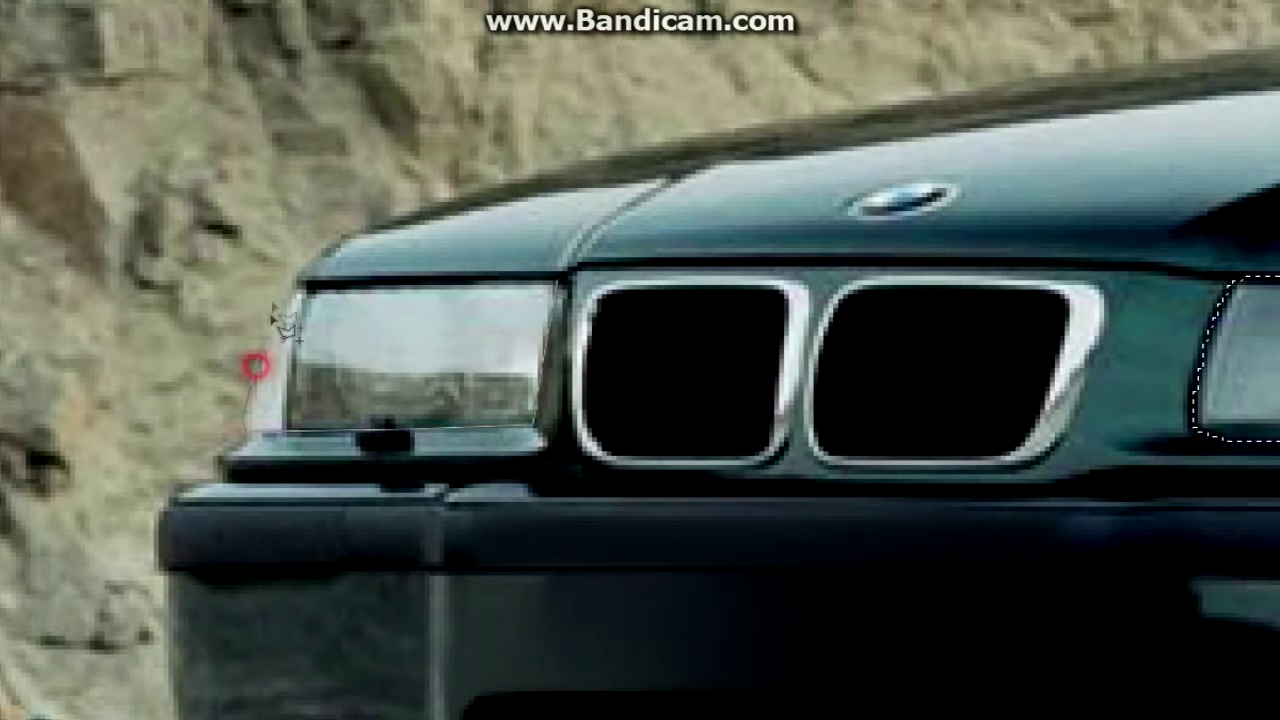
pyautogui.click(486, 284)
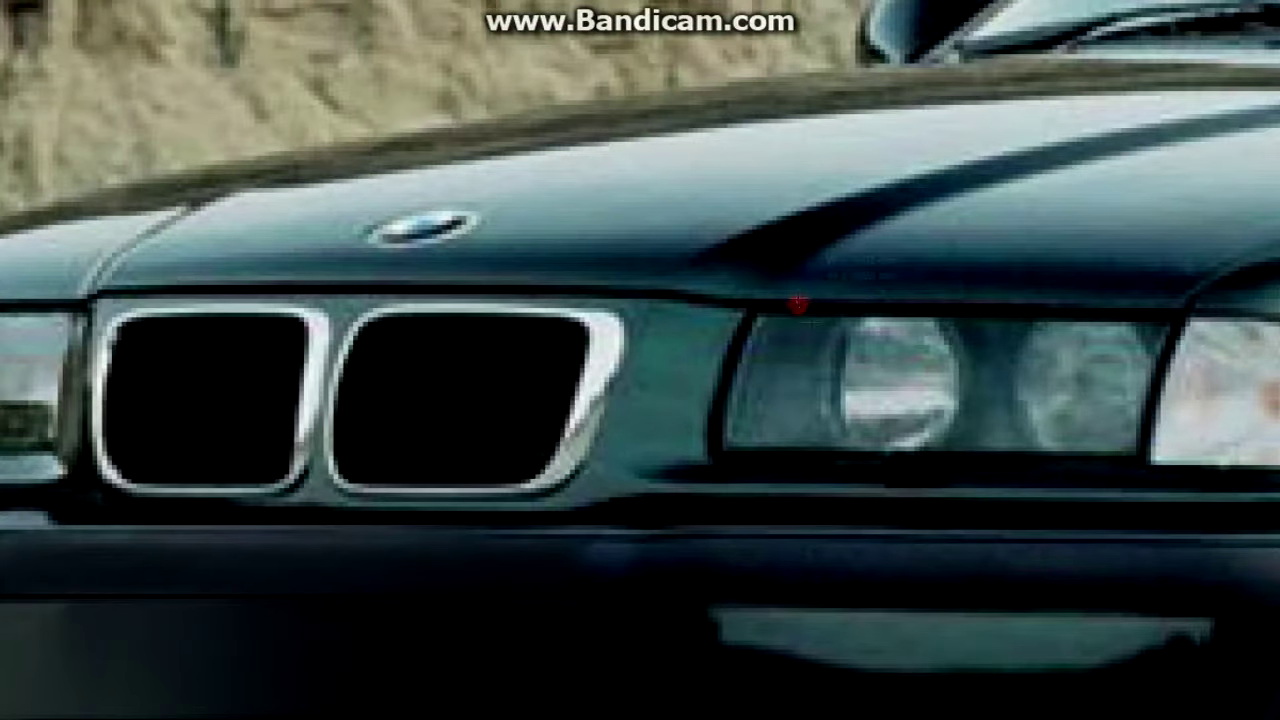
pyautogui.moveTo(796, 308); pyautogui.dragTo(963, 463)
pyautogui.rightClick(943, 355)
pyautogui.click(1014, 597)
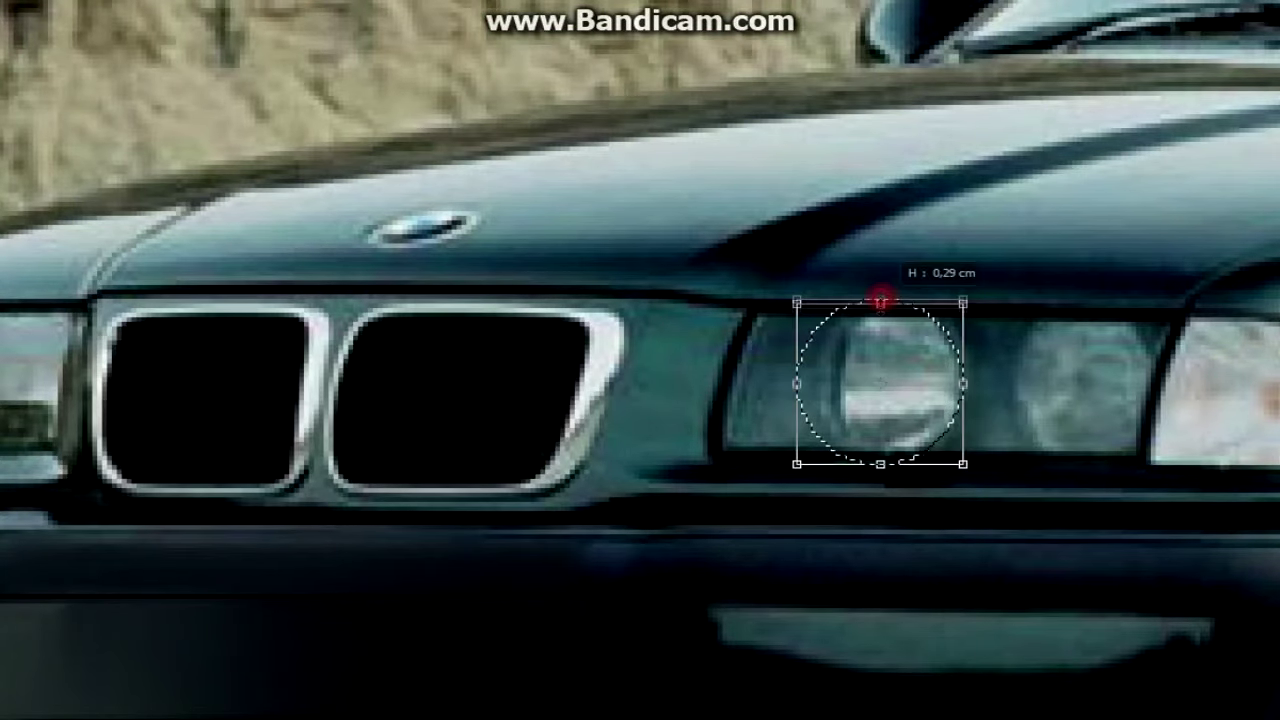
pyautogui.press('Return')
pyautogui.moveTo(860, 400); pyautogui.dragTo(903, 343)
pyautogui.rightClick(621, 231)
pyautogui.click(636, 239)
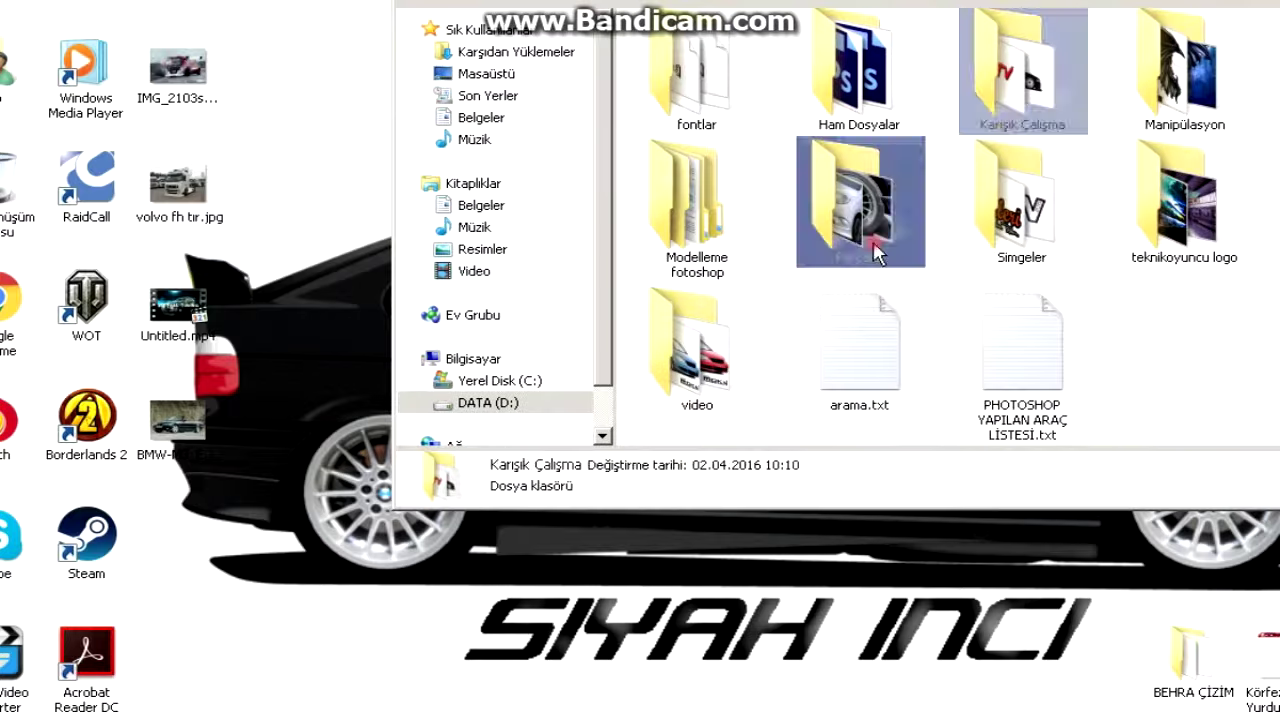
# Open the air-intake image toucanairintake.jpg from the folder
pyautogui.scroll(-5, 888, 283)
pyautogui.scroll(-5, 888, 283)
pyautogui.scroll(-3, 870, 260)
pyautogui.rightClick(855, 238)
pyautogui.click(1035, 428)
# Select the filter's round mouth with an elliptical marquee and widen the selection
pyautogui.moveTo(316, 362); pyautogui.dragTo(529, 662)
pyautogui.rightClick(322, 522)
pyautogui.click(430, 414)
pyautogui.moveTo(316, 512); pyautogui.dragTo(287, 512)
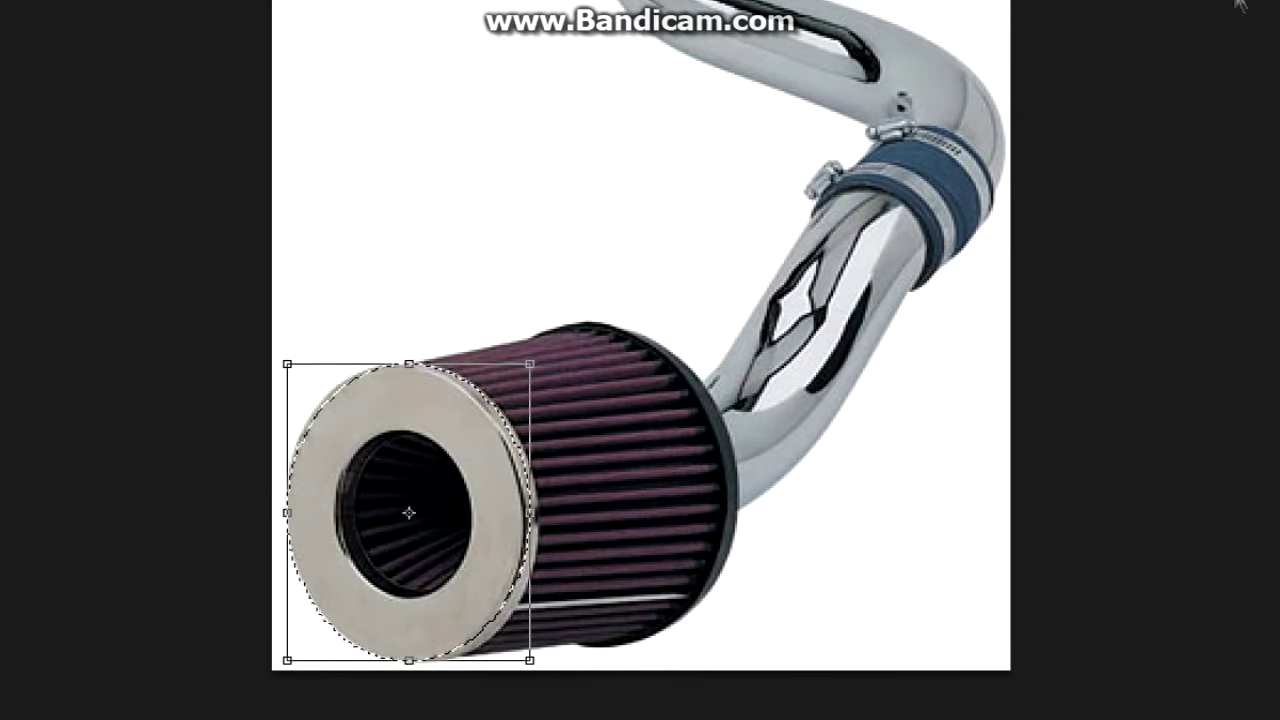
pyautogui.press('Return')
pyautogui.click(420, 363)
pyautogui.click(600, 357)
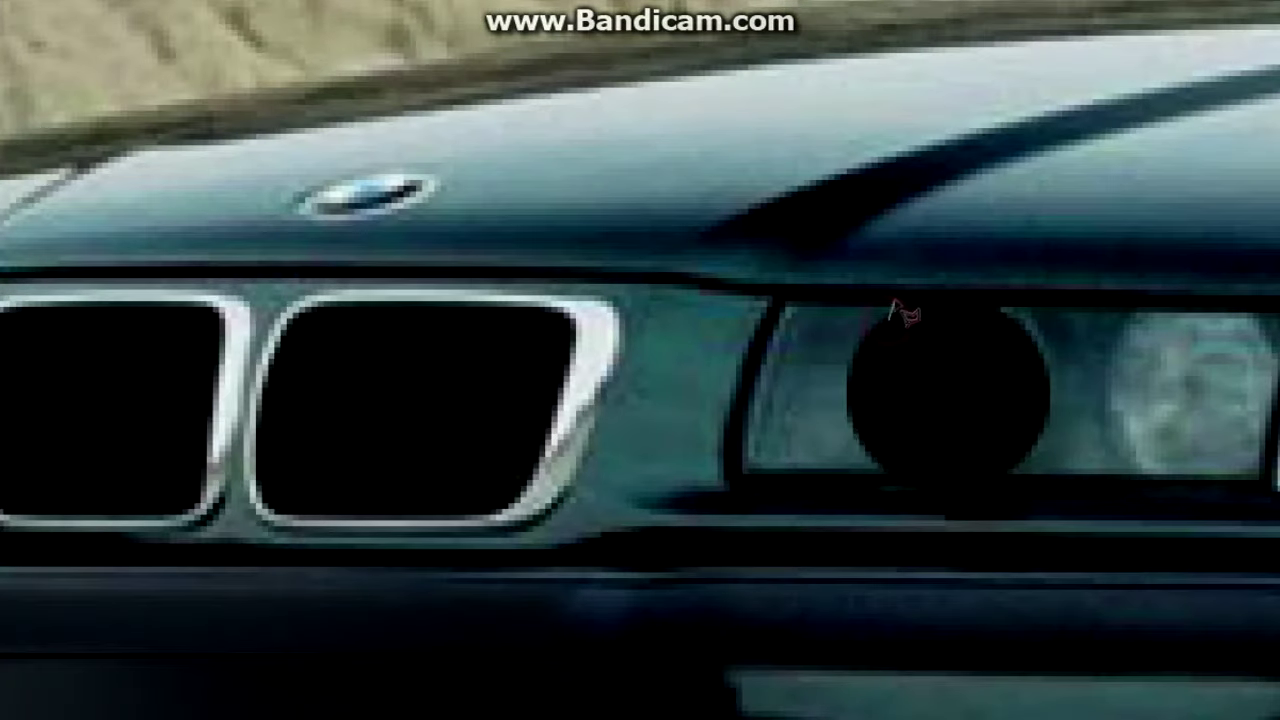
# Deselect and shift the pasted filter graphic into position inside the headlight
pyautogui.rightClick(971, 150)
pyautogui.click(1010, 157)
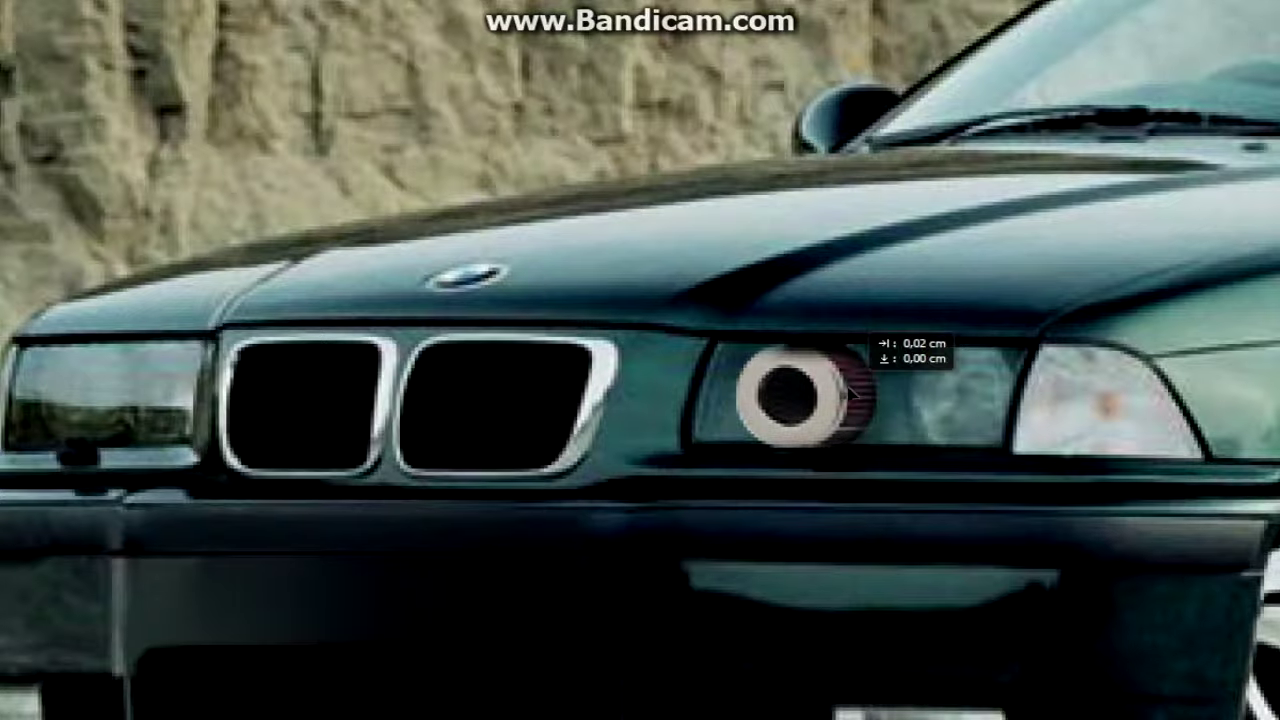
pyautogui.moveTo(880, 338); pyautogui.dragTo(978, 333)
pyautogui.hotkey('ctrl', 'd')
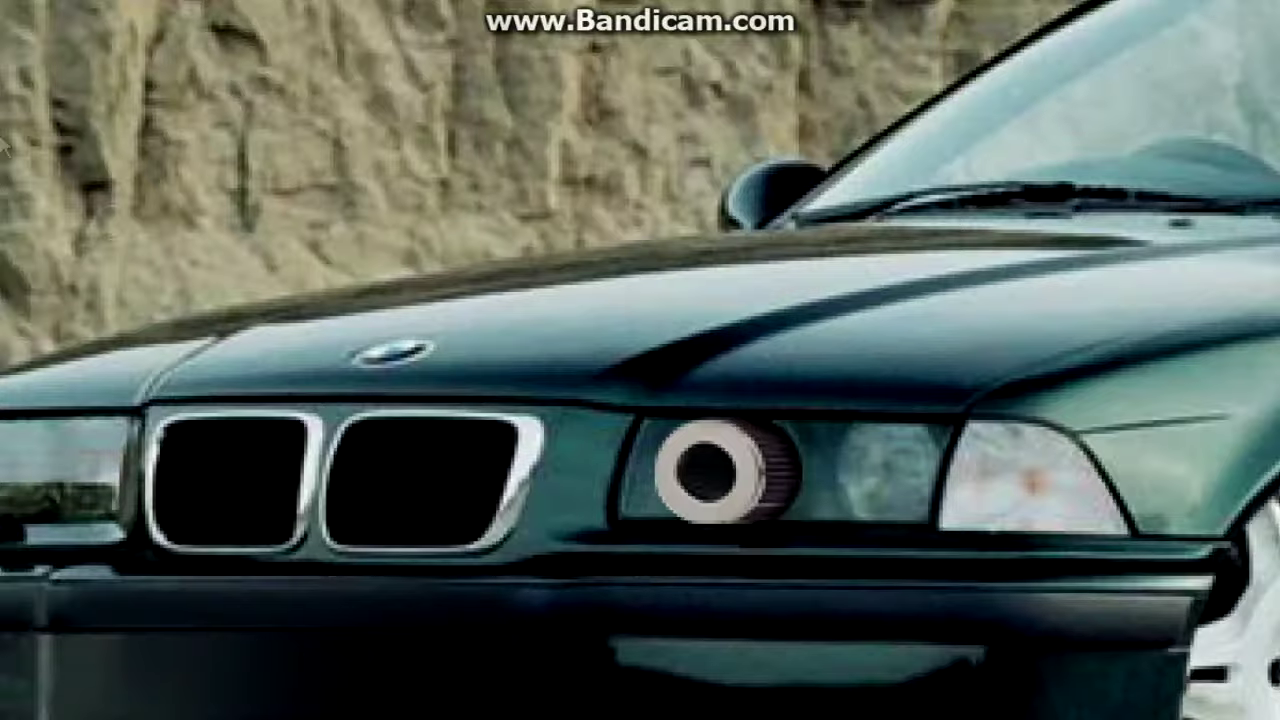
# Free Transform the filter graphic to fit the headlight
pyautogui.rightClick(677, 490)
pyautogui.click(749, 654)
pyautogui.moveTo(666, 469); pyautogui.dragTo(680, 469)
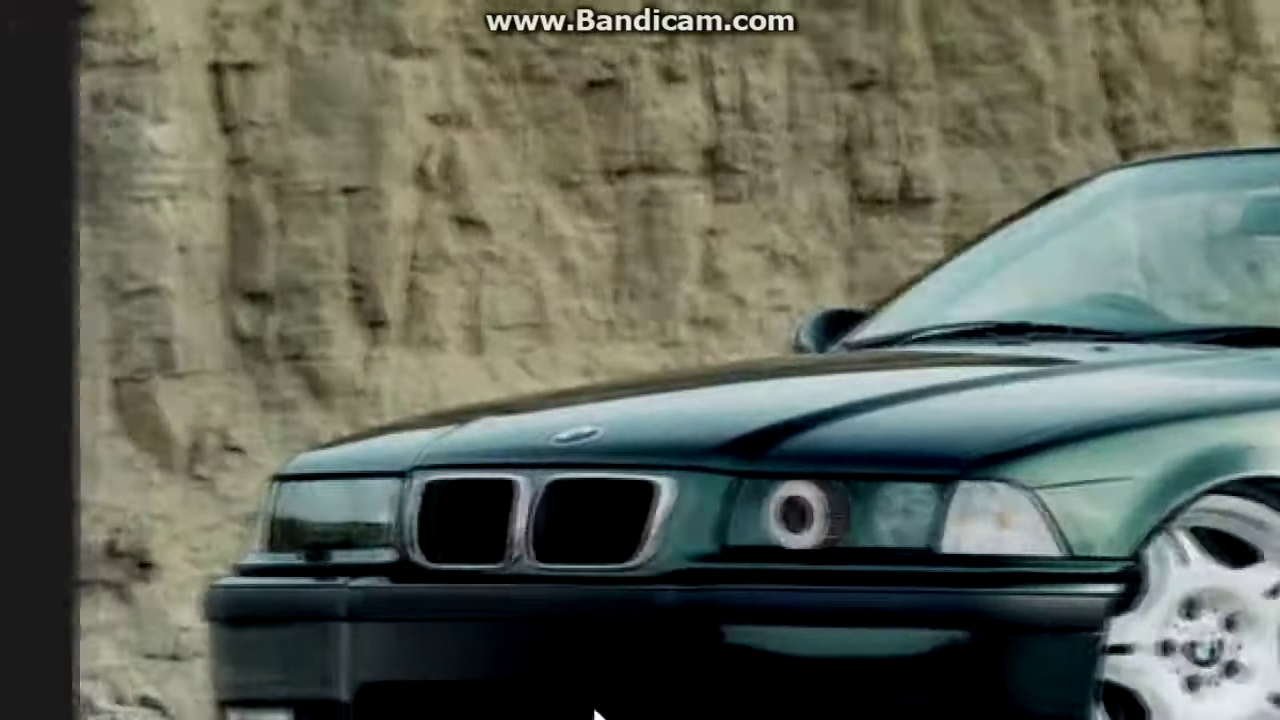
# Distort the intercooler image into the front bumper opening's perspective
pyautogui.scroll(5, 766, 306)
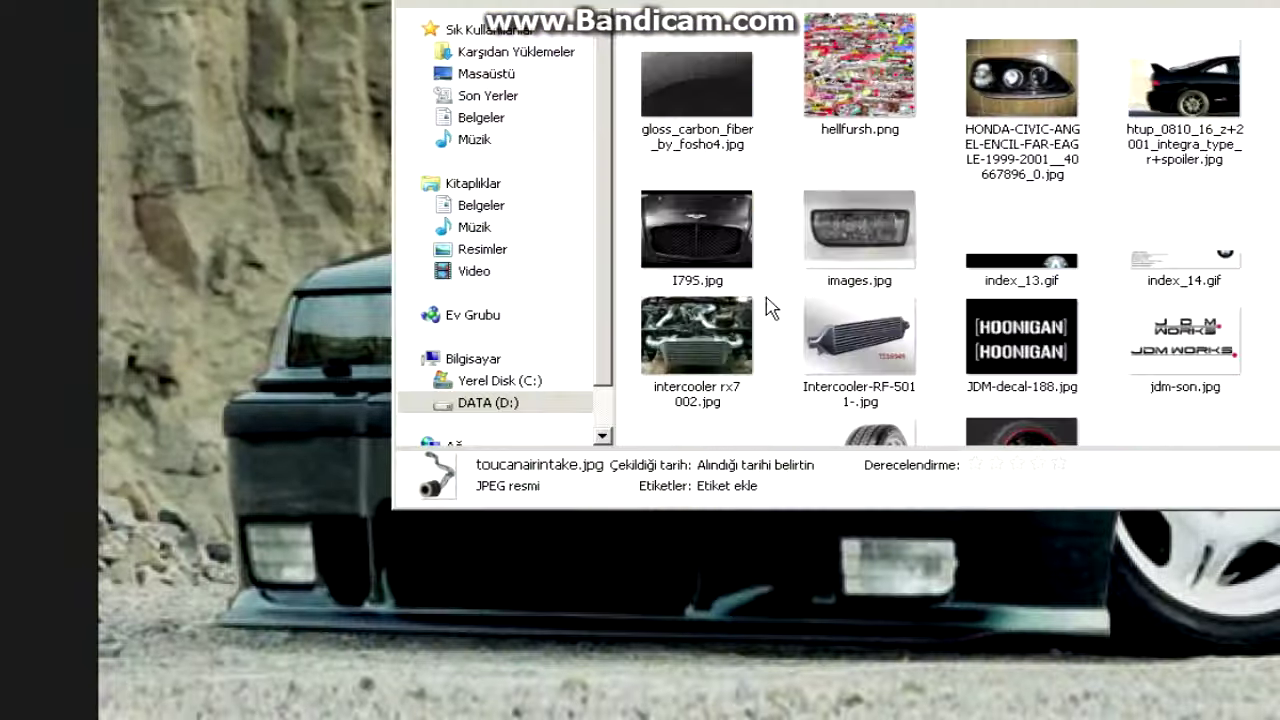
pyautogui.rightClick(850, 345)
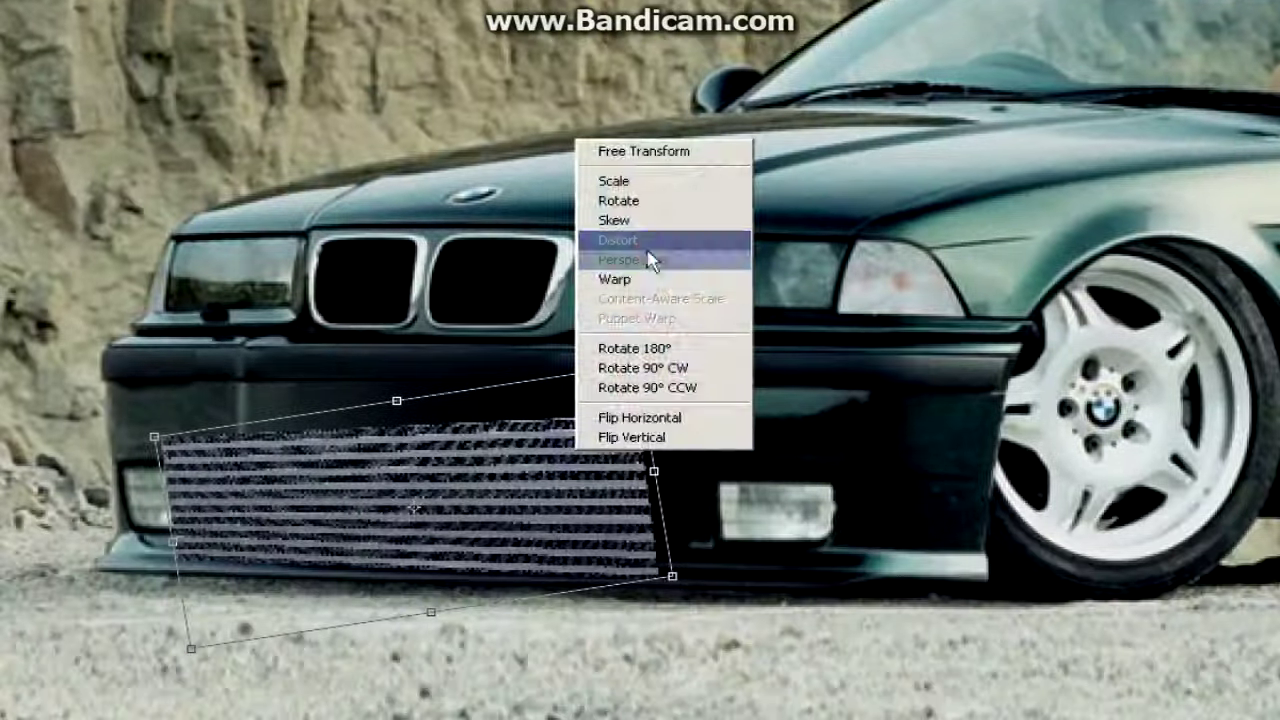
pyautogui.click(651, 257)
pyautogui.moveTo(205, 630)
pyautogui.mouseDown()
pyautogui.moveTo(193, 657)
pyautogui.moveTo(214, 563)
pyautogui.mouseUp()
pyautogui.press('Return')
# Erase the intercooler's excess right end and darken its top and left edges
pyautogui.moveTo(640, 470); pyautogui.dragTo(600, 525)
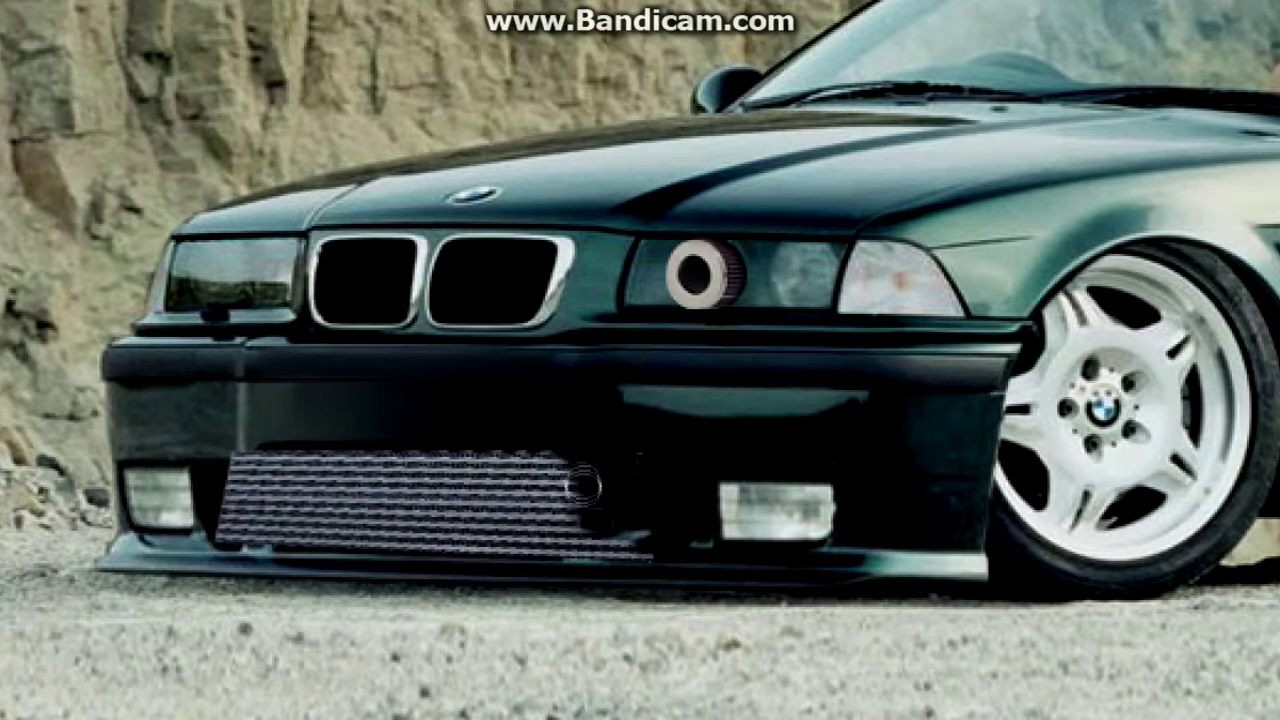
pyautogui.moveTo(562, 447)
pyautogui.mouseDown()
pyautogui.moveTo(239, 450)
pyautogui.moveTo(257, 429)
pyautogui.moveTo(580, 537)
pyautogui.moveTo(306, 563)
pyautogui.mouseUp()
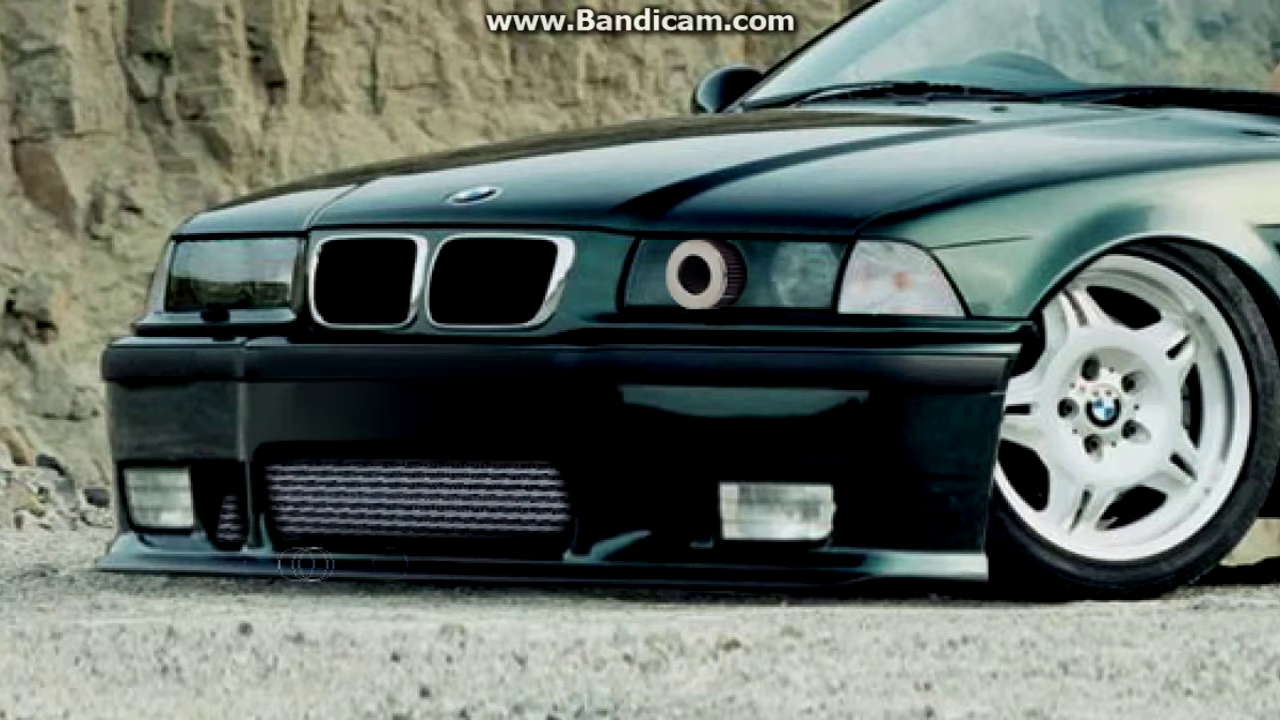
pyautogui.moveTo(264, 462); pyautogui.dragTo(547, 456)
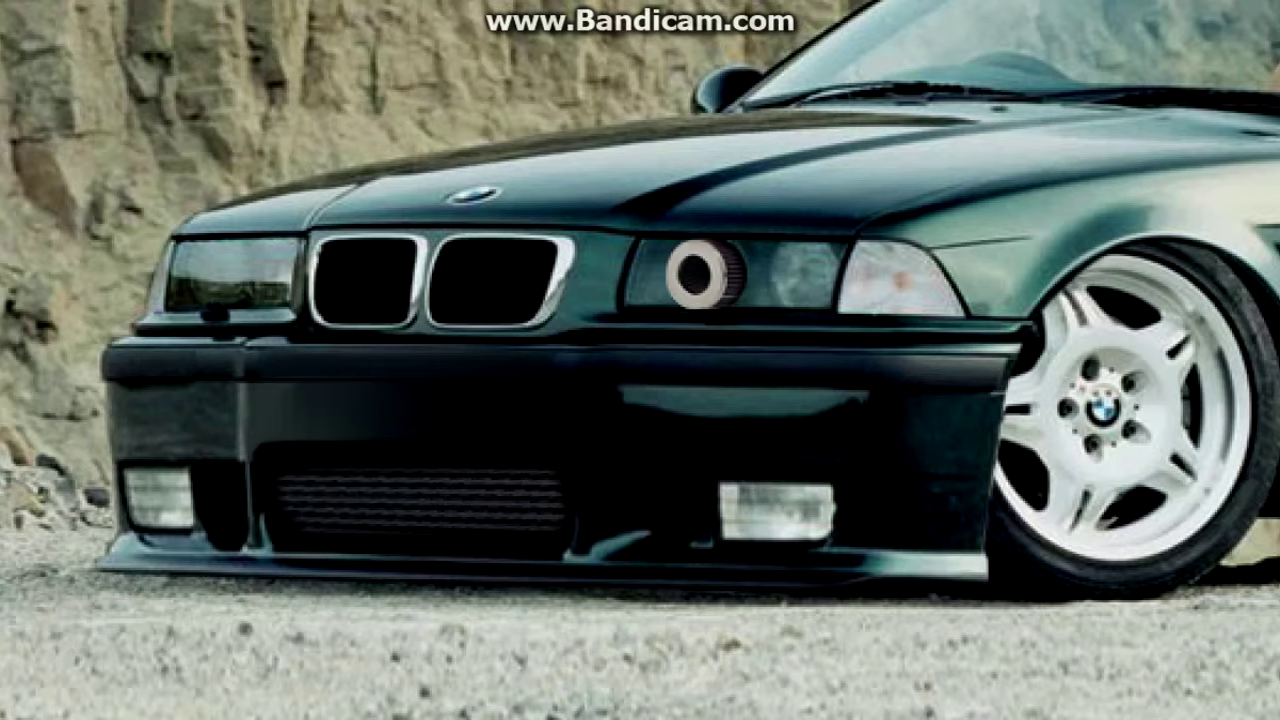
pyautogui.hotkey('ctrl', '0')
pyautogui.scroll(2, 21, 148)
# Shift the fog lights' hue to yellow with Hue/Saturation
pyautogui.scroll(2, 21, 148)
pyautogui.scroll(2, 21, 148)
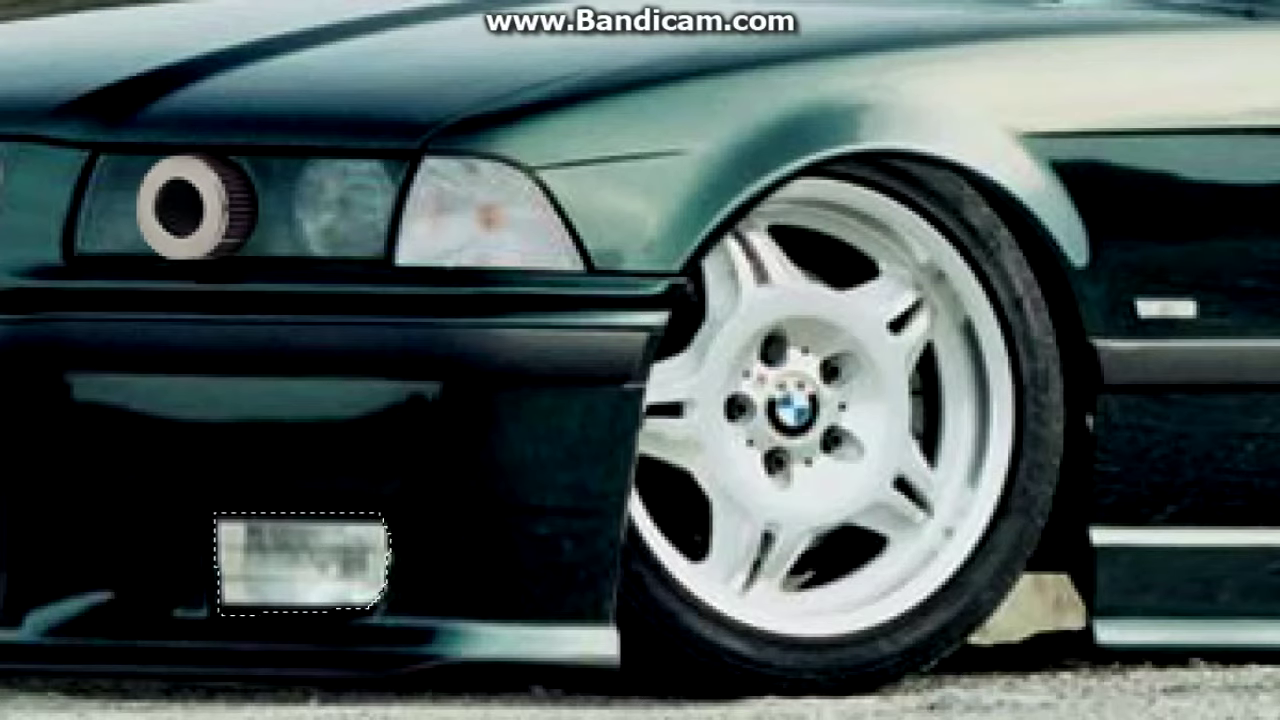
pyautogui.scroll(-2, 533, 572)
pyautogui.hscroll(-2, 533, 572)
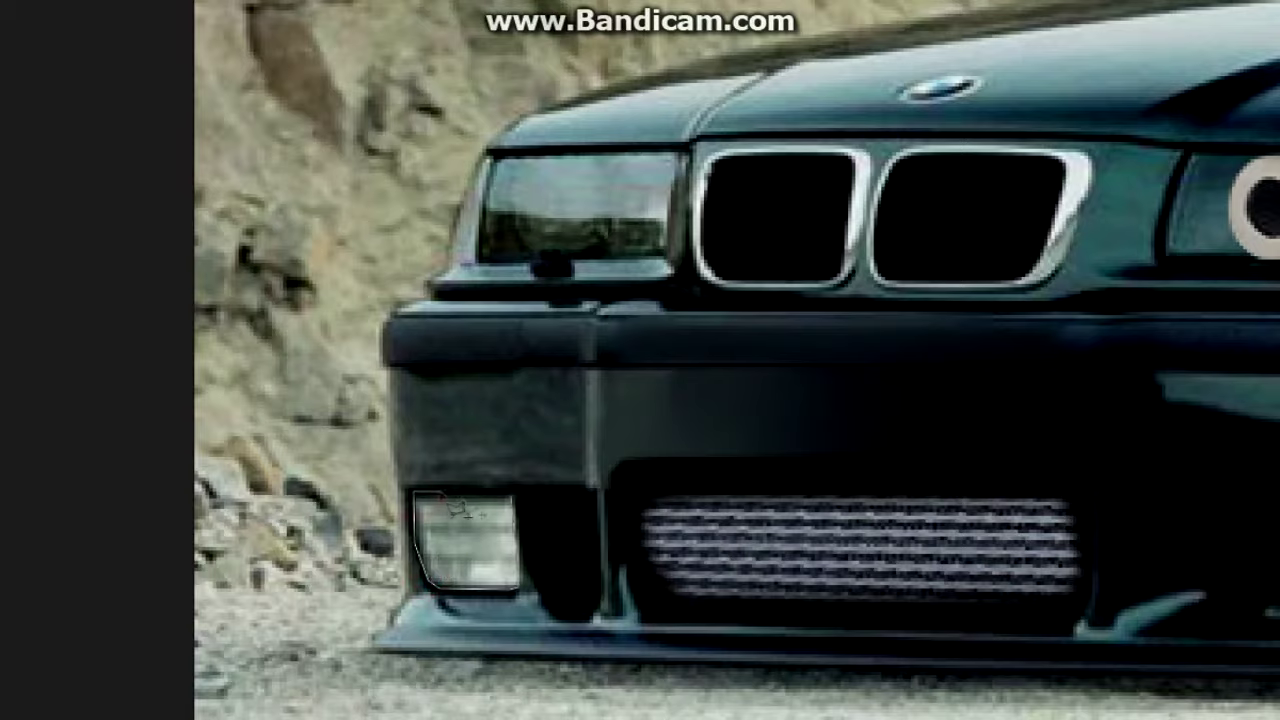
pyautogui.click(457, 83)
pyautogui.moveTo(1146, 272); pyautogui.dragTo(1174, 274)
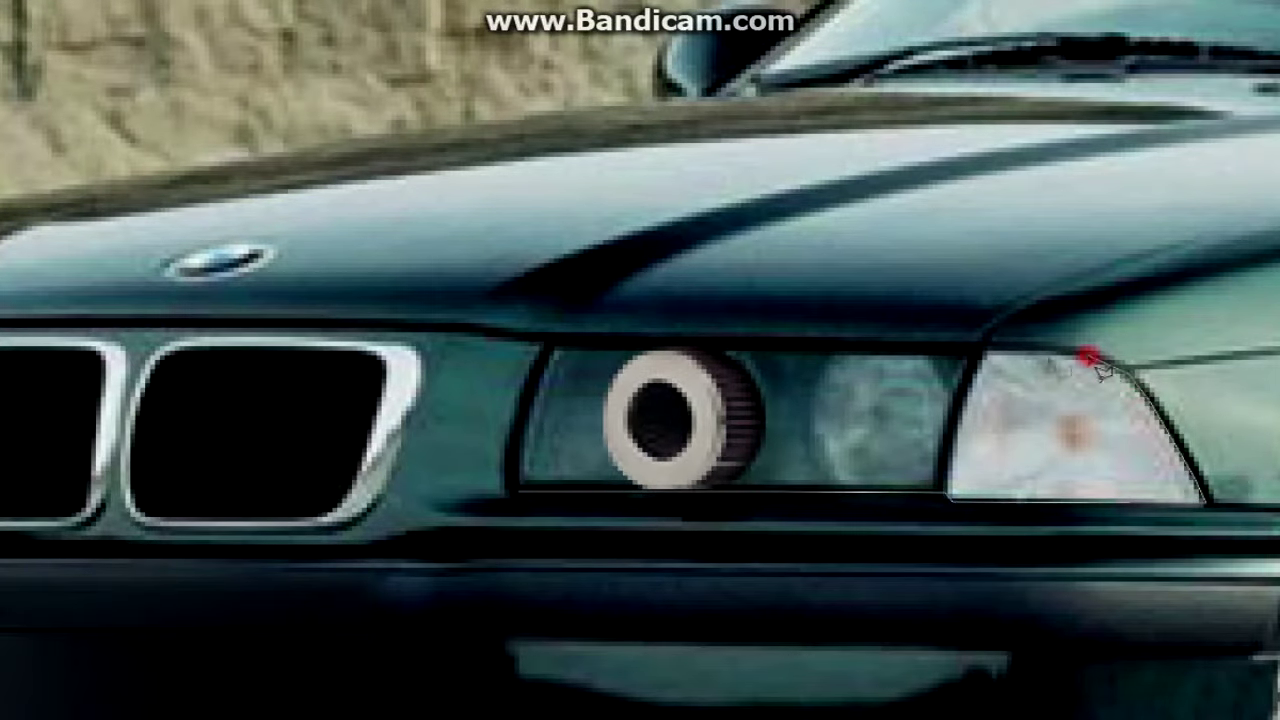
# Select both headlights excluding the round filter and add a Bevel & Emboss style
pyautogui.click(527, 500)
pyautogui.keyDown('alt'); pyautogui.click(670, 327); pyautogui.keyUp('alt')
pyautogui.click(601, 398)
pyautogui.click(630, 488)
pyautogui.click(722, 490)
pyautogui.click(758, 430)
pyautogui.click(718, 345)
pyautogui.click(670, 327)
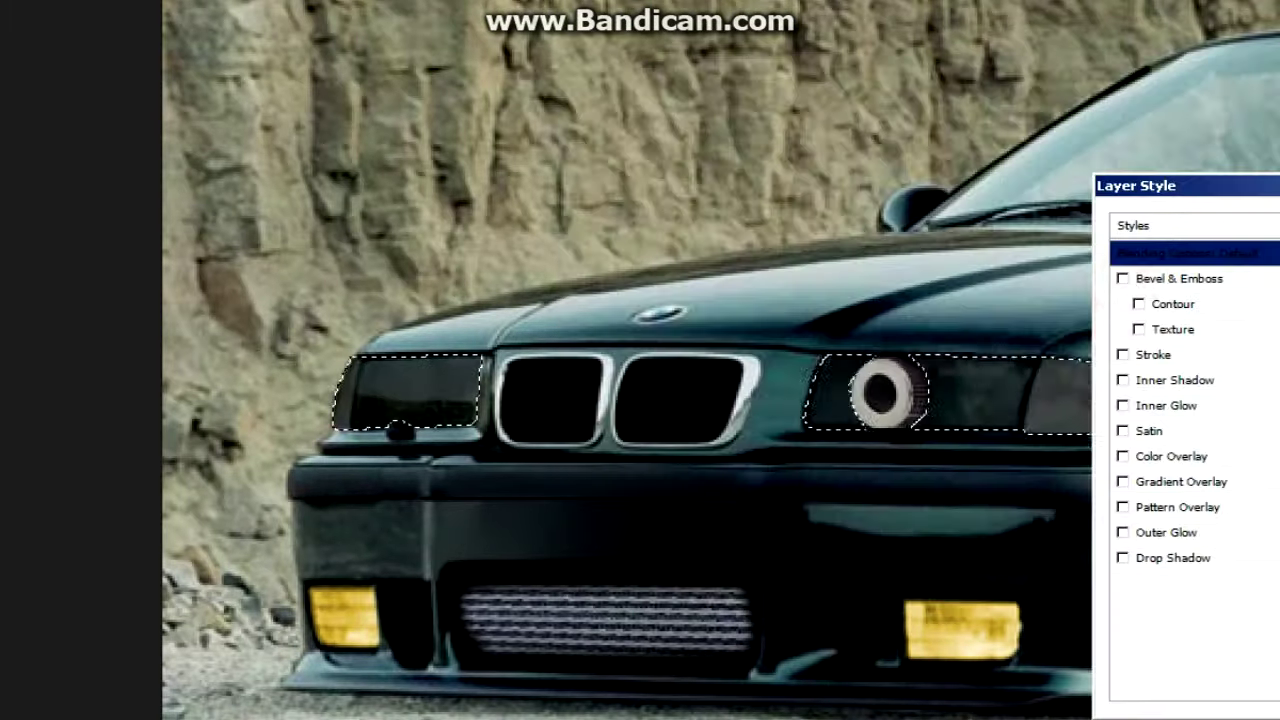
pyautogui.click(1122, 279)
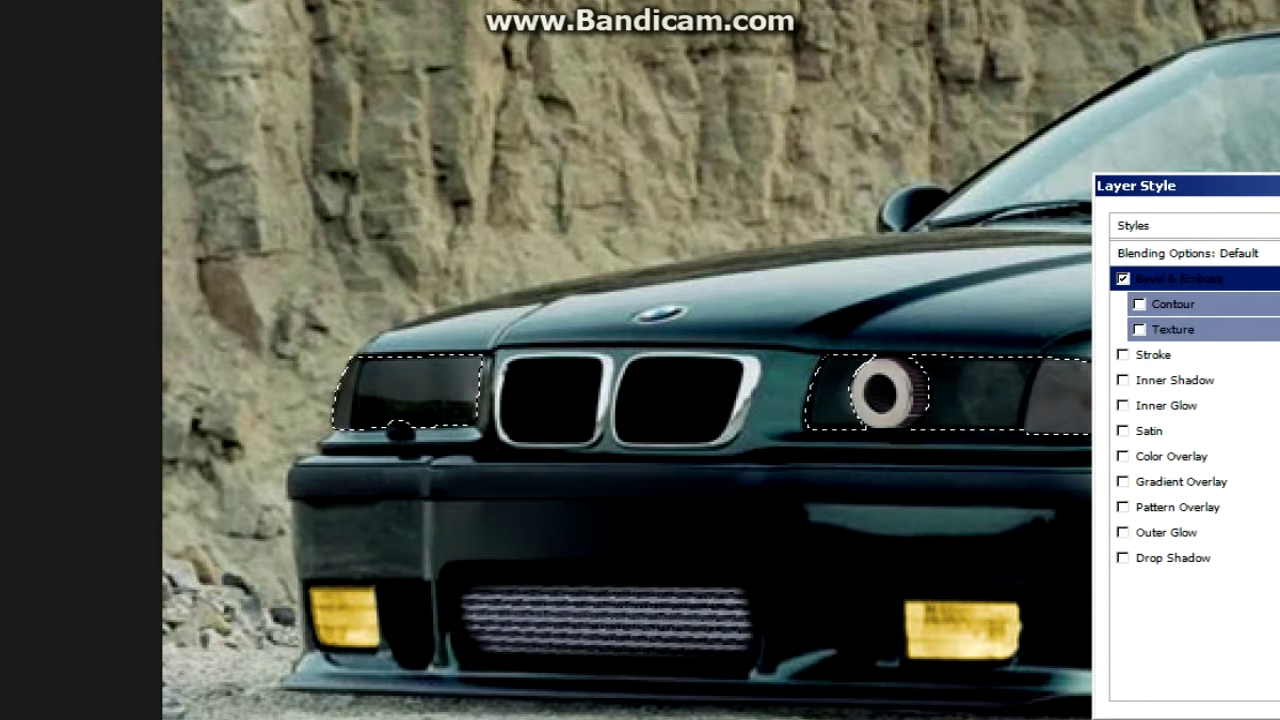
# Swap the trial stroke for a grey Gradient Overlay on the headlights, then deselect
pyautogui.moveTo(1180, 185); pyautogui.dragTo(1102, 13)
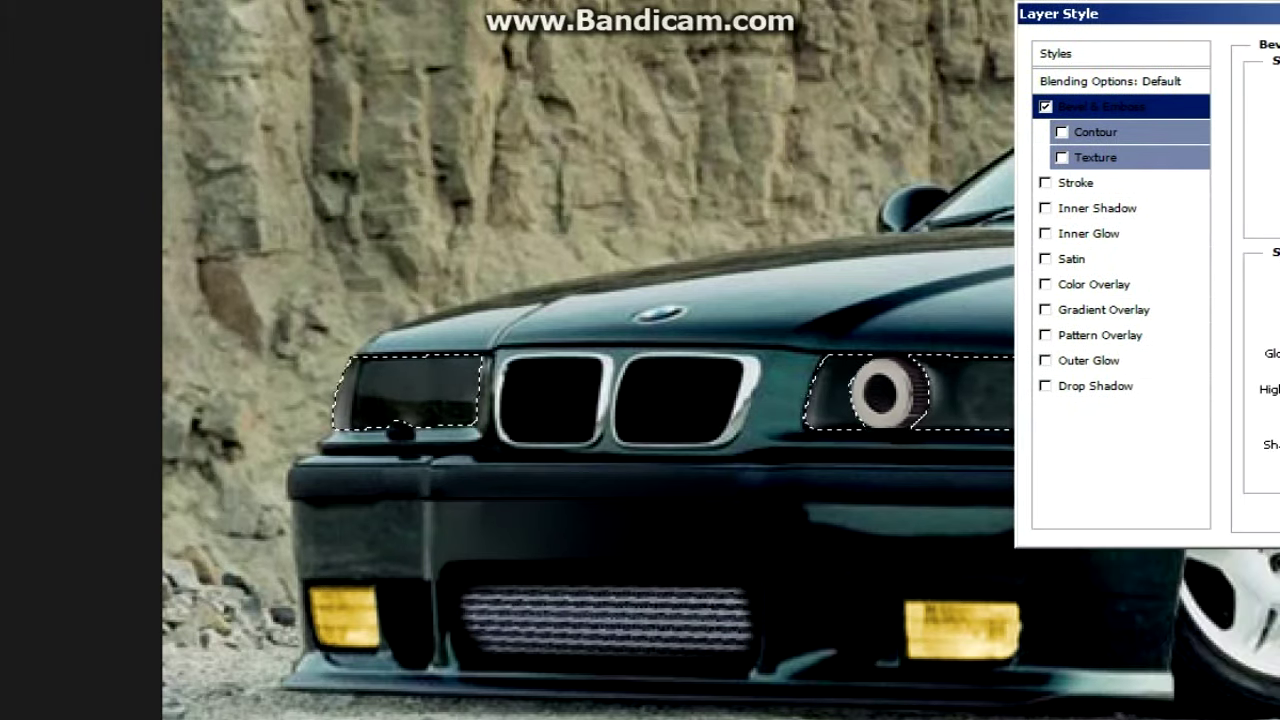
pyautogui.click(1045, 183)
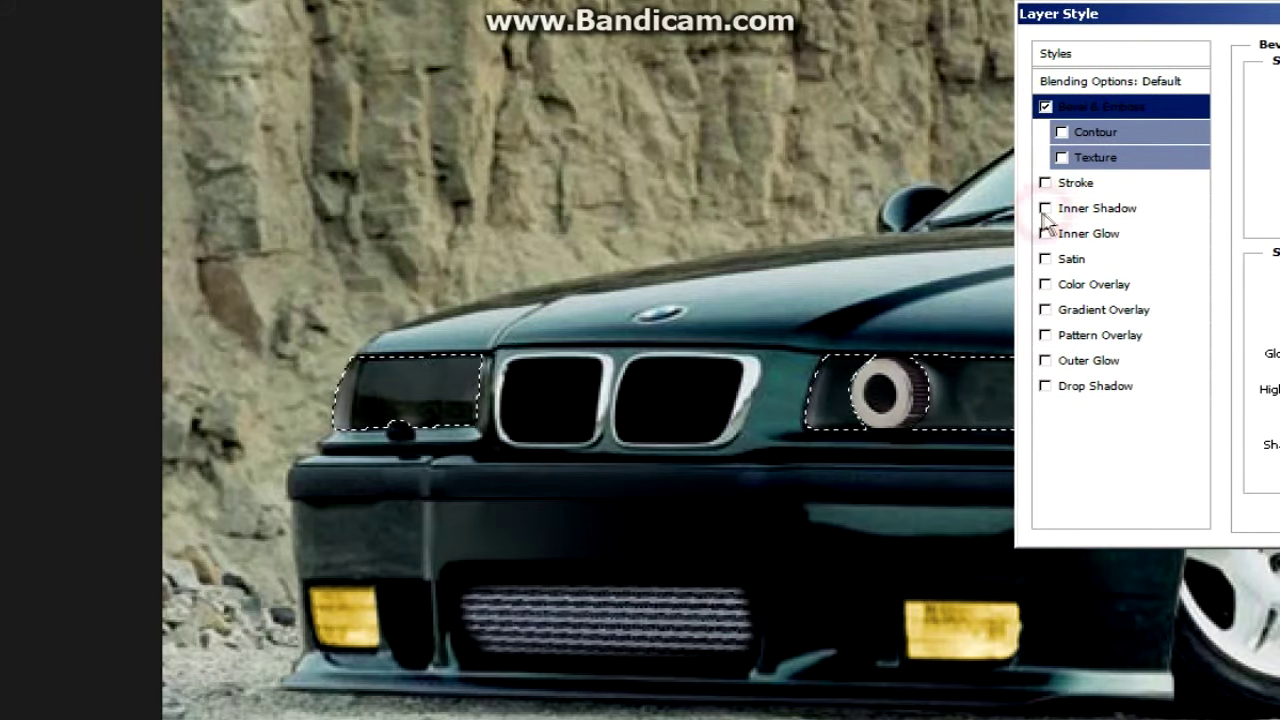
pyautogui.click(1045, 259)
pyautogui.click(1045, 310)
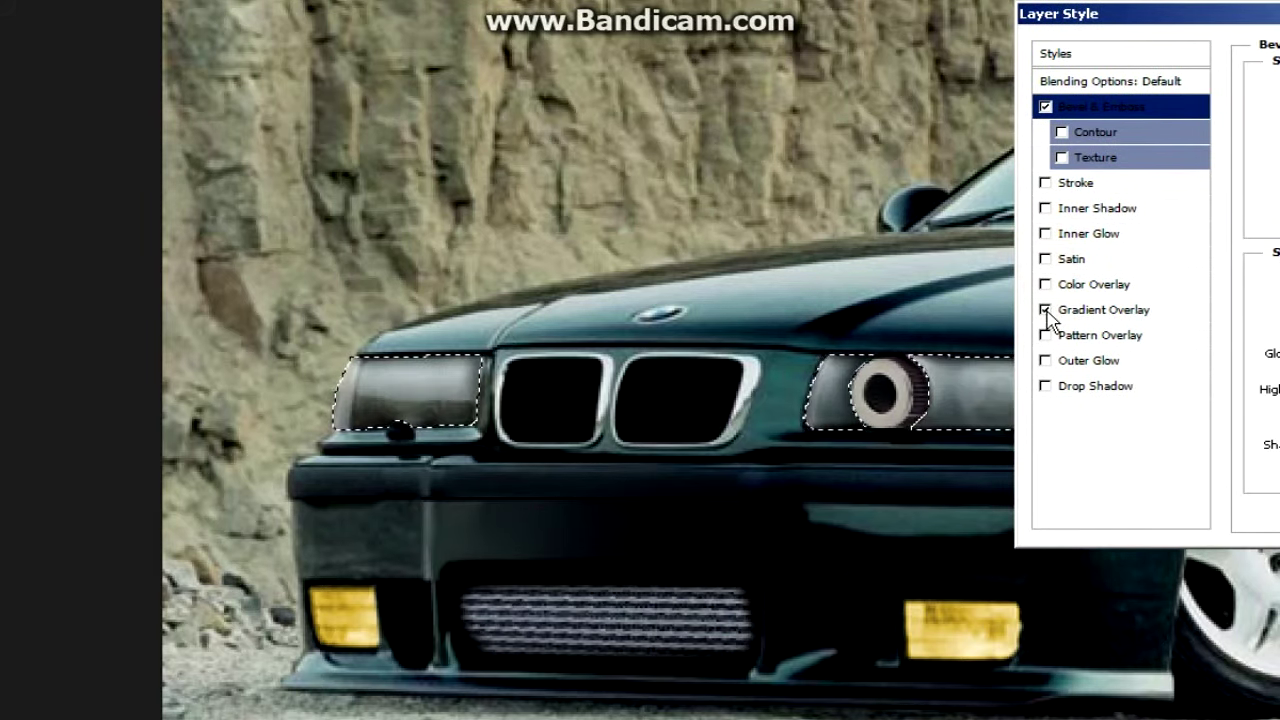
pyautogui.press('Return')
pyautogui.rightClick(598, 230)
pyautogui.click(643, 255)
pyautogui.hotkey('ctrl', '0')
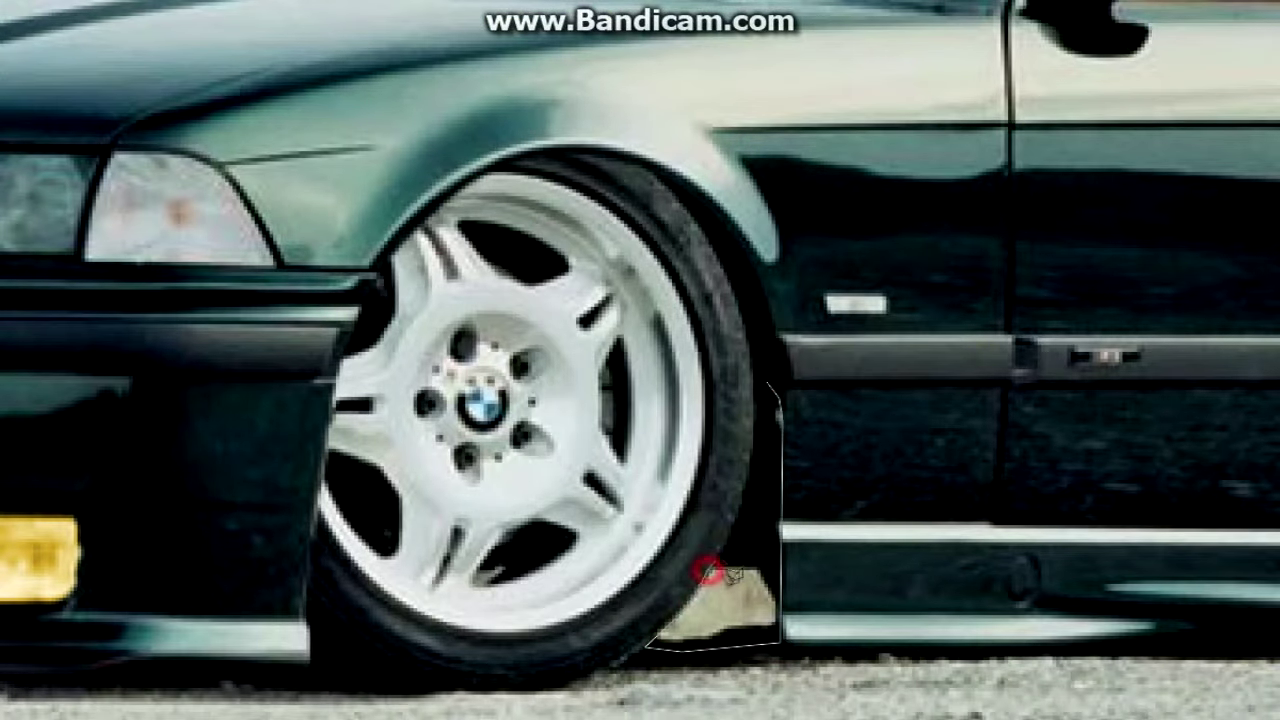
# Outline and darken the gap behind the front wheel, then lasso the car's lower edge
pyautogui.click(771, 392)
pyautogui.rightClick(292, 118)
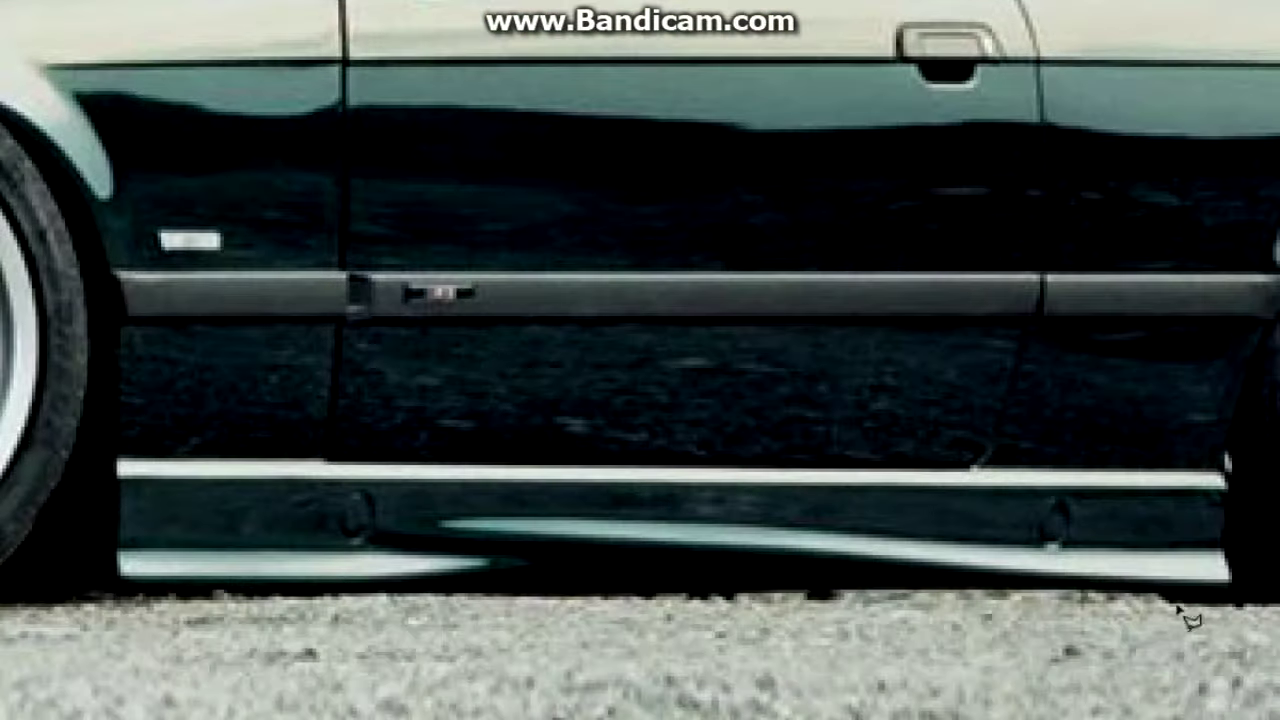
pyautogui.moveTo(1190, 620); pyautogui.dragTo(505, 185)
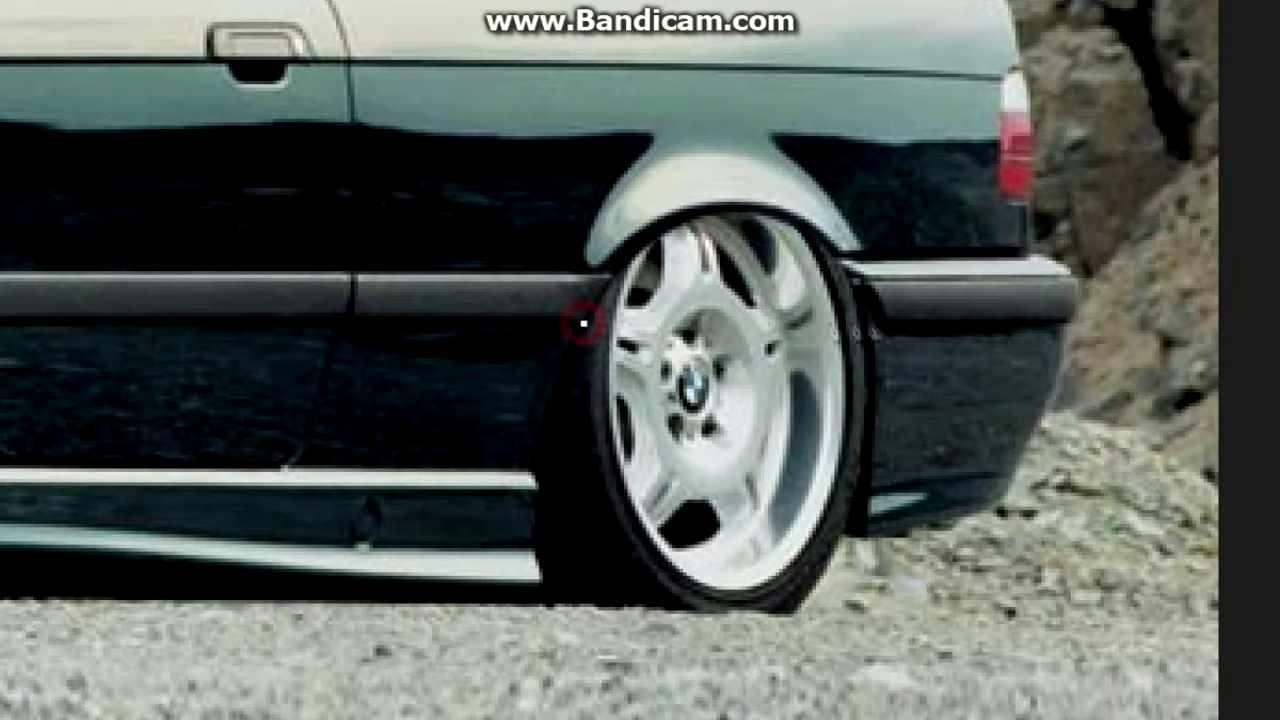
# Curve a Pen path over the rear tyre's top, convert it to a selection, then deselect
pyautogui.moveTo(868, 327); pyautogui.dragTo(830, 245)
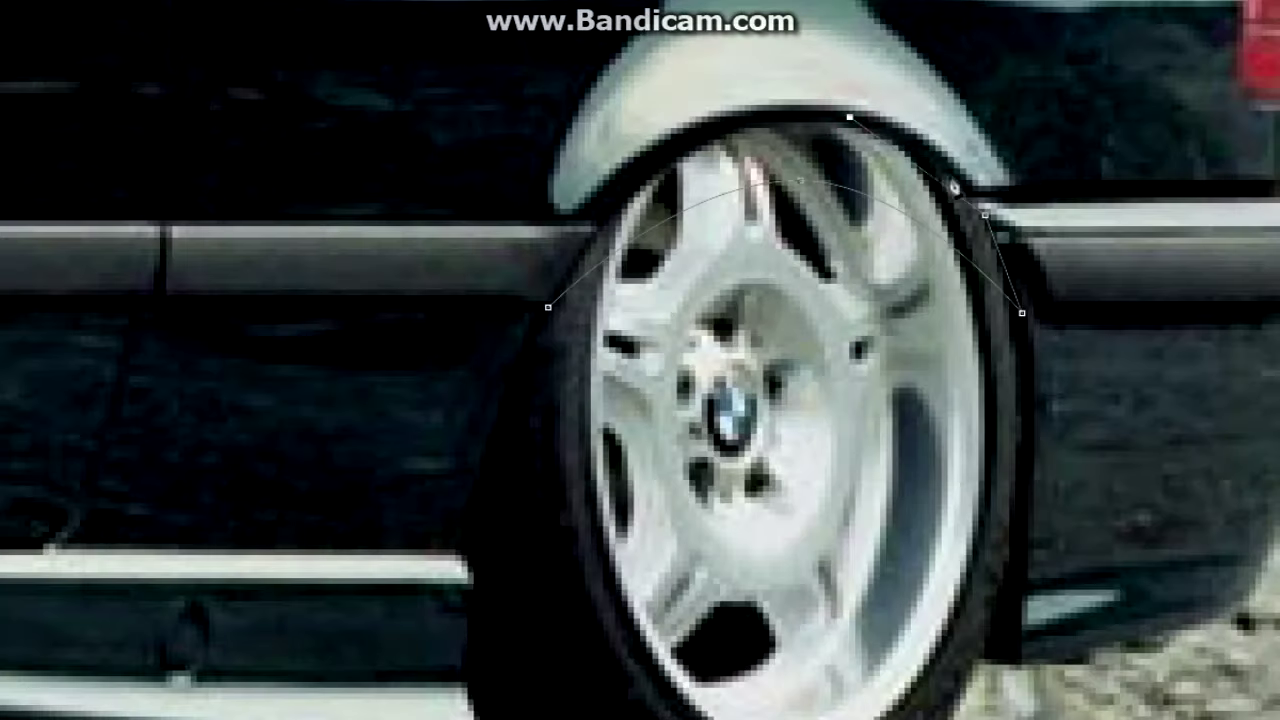
pyautogui.rightClick(668, 271)
pyautogui.click(743, 369)
pyautogui.click(402, 147)
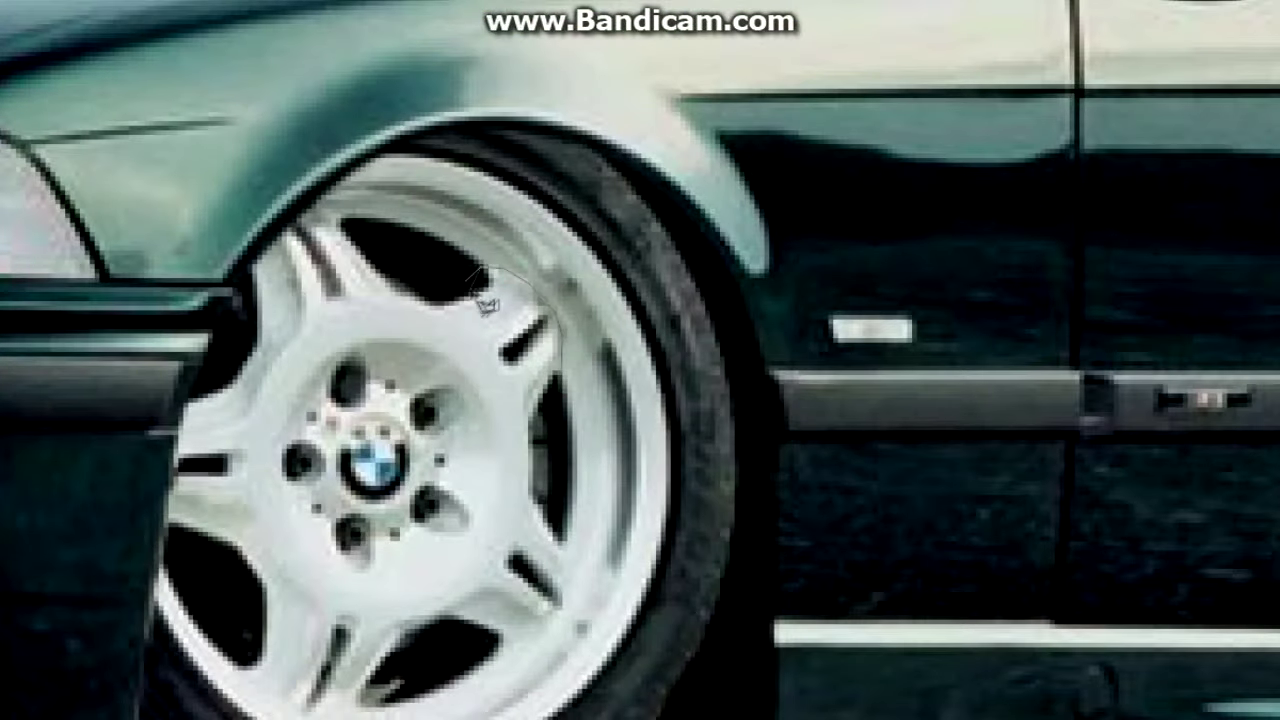
# Outline the front wheel's spokes with the Polygonal Lasso
pyautogui.click(372, 268)
pyautogui.click(251, 286)
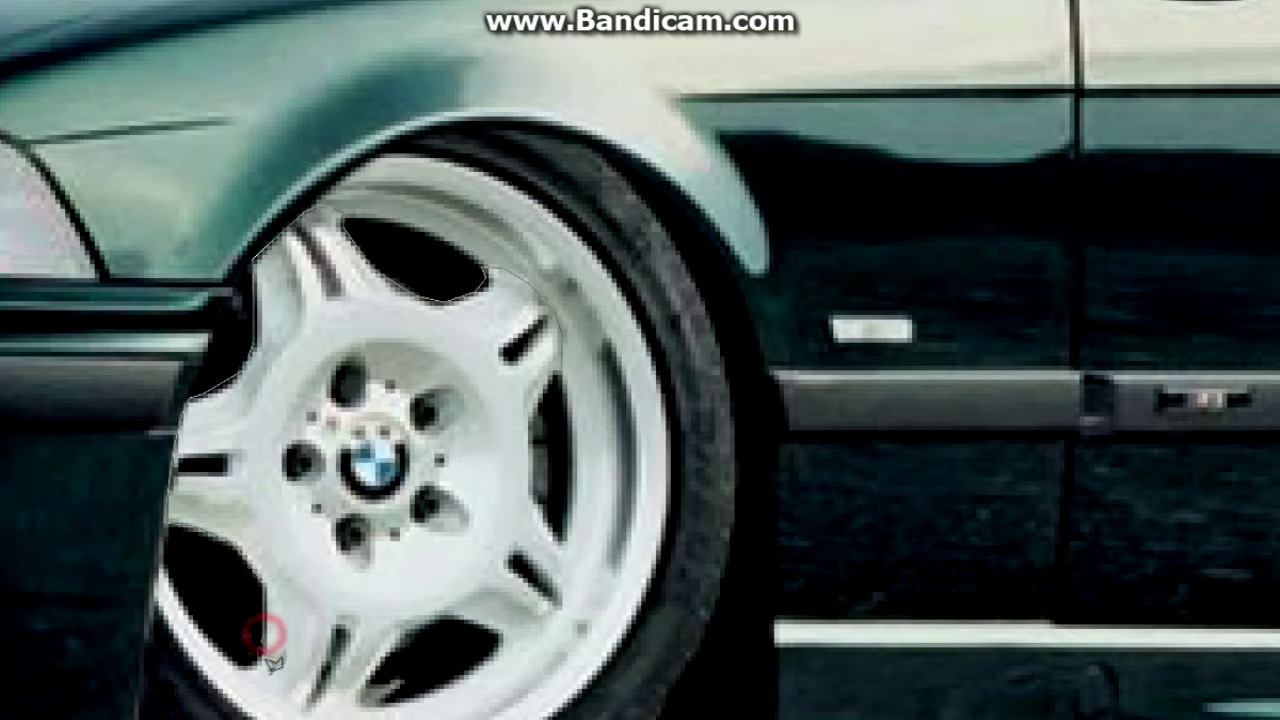
pyautogui.scroll(-3, 262, 682)
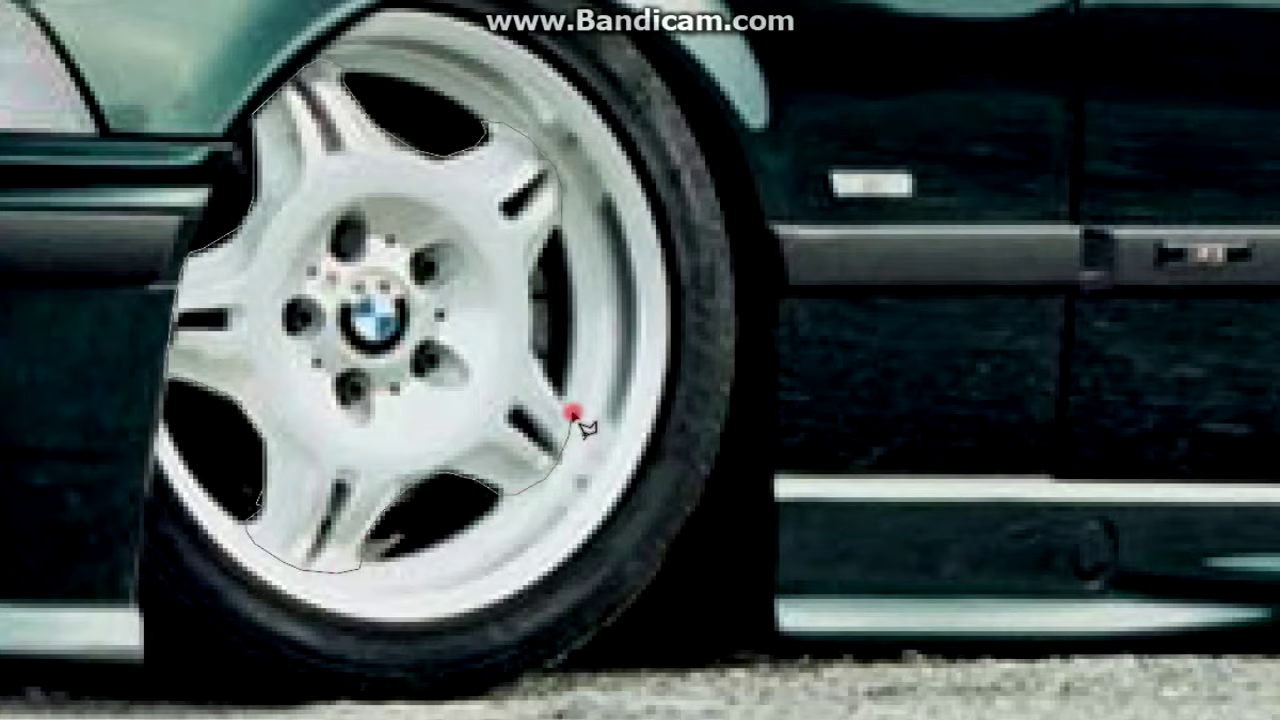
pyautogui.click(555, 236)
# Subtract the five lug holes and the BMW centre logo from the spoke selection
pyautogui.click(414, 257)
pyautogui.click(340, 250)
pyautogui.click(297, 314)
pyautogui.click(350, 386)
pyautogui.click(418, 356)
pyautogui.click(366, 292)
pyautogui.click(380, 274)
# Shift the selected spokes to golden yellow using Hue/Saturation hue and lightness sliders
pyautogui.click(440, 80)
pyautogui.moveTo(1265, 272); pyautogui.dragTo(1172, 272)
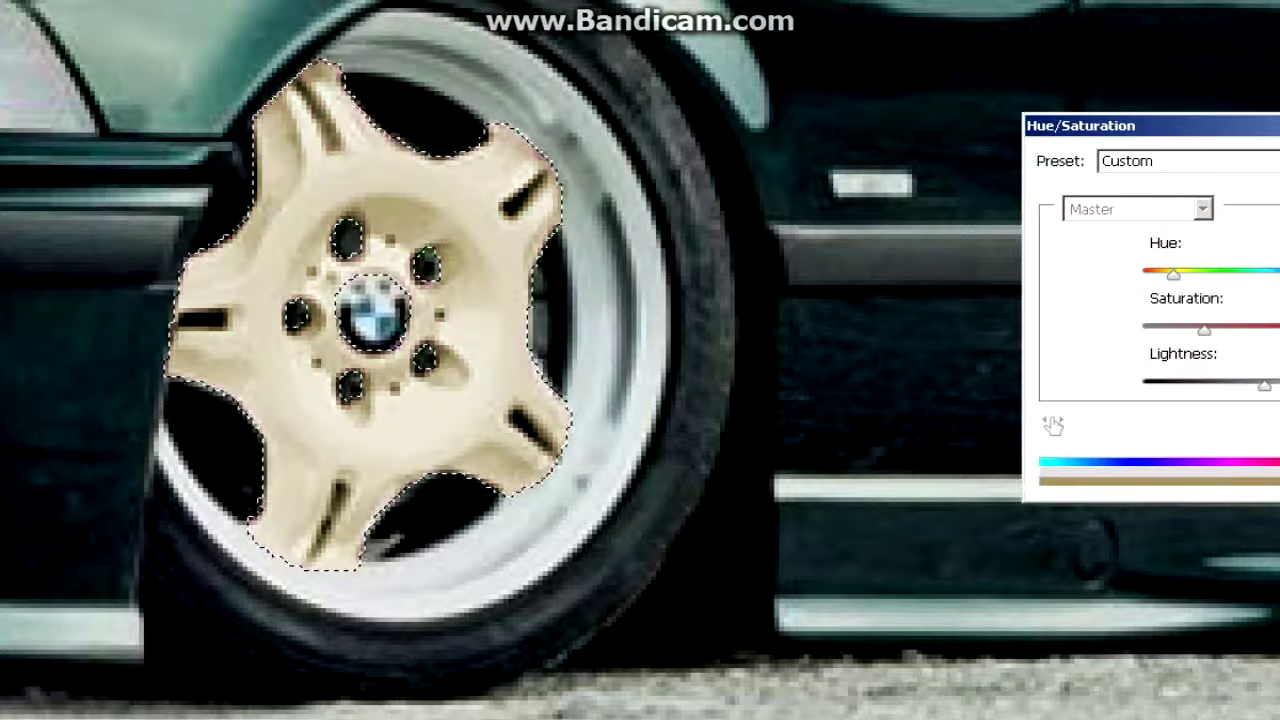
pyautogui.hotkey('ctrl', '0')
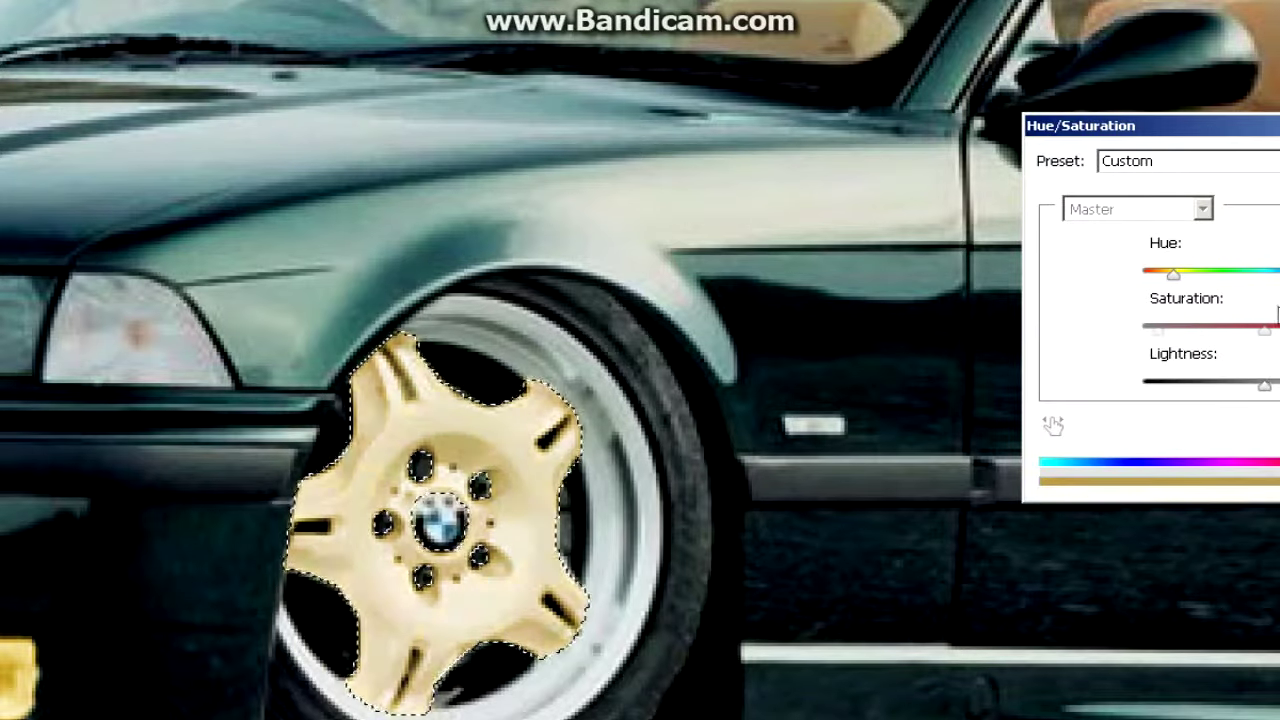
pyautogui.moveTo(1265, 385); pyautogui.dragTo(1238, 388)
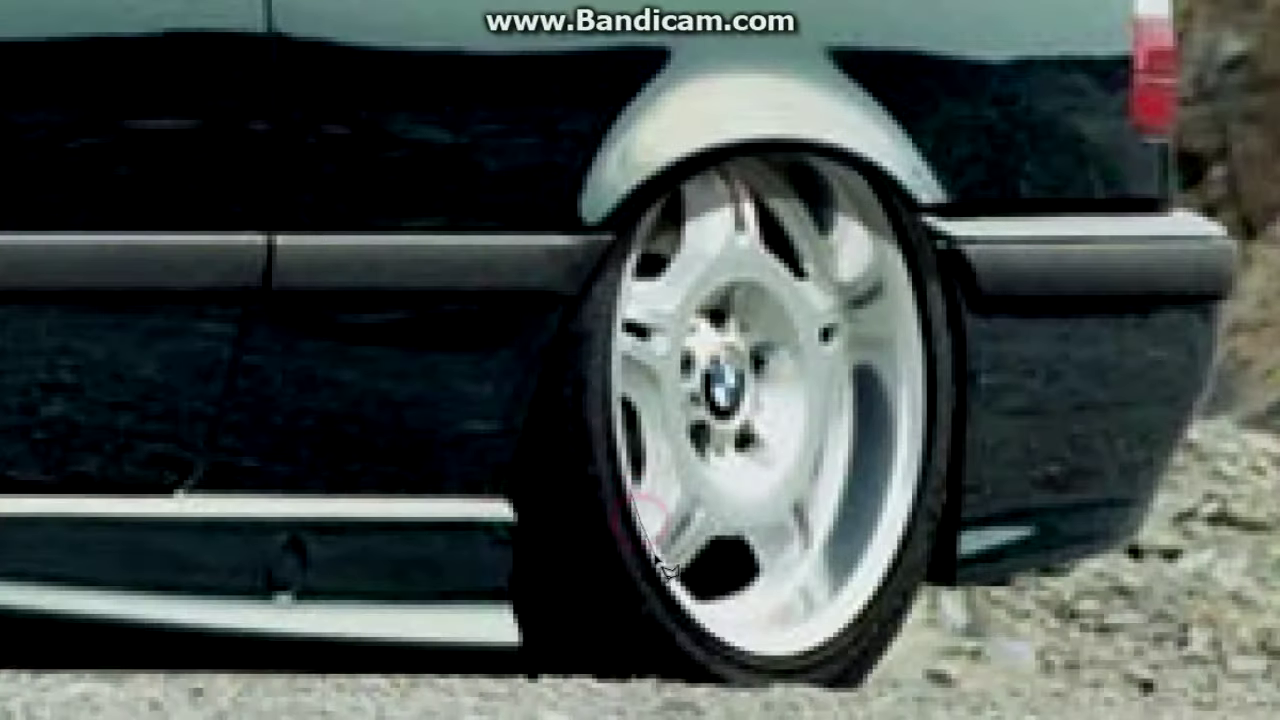
# Lasso the rear wheel spokes and tint them yellow via Hue/Saturation hue, saturation and lightness
pyautogui.moveTo(770, 585)
pyautogui.mouseDown()
pyautogui.moveTo(809, 534)
pyautogui.moveTo(843, 395)
pyautogui.mouseUp()
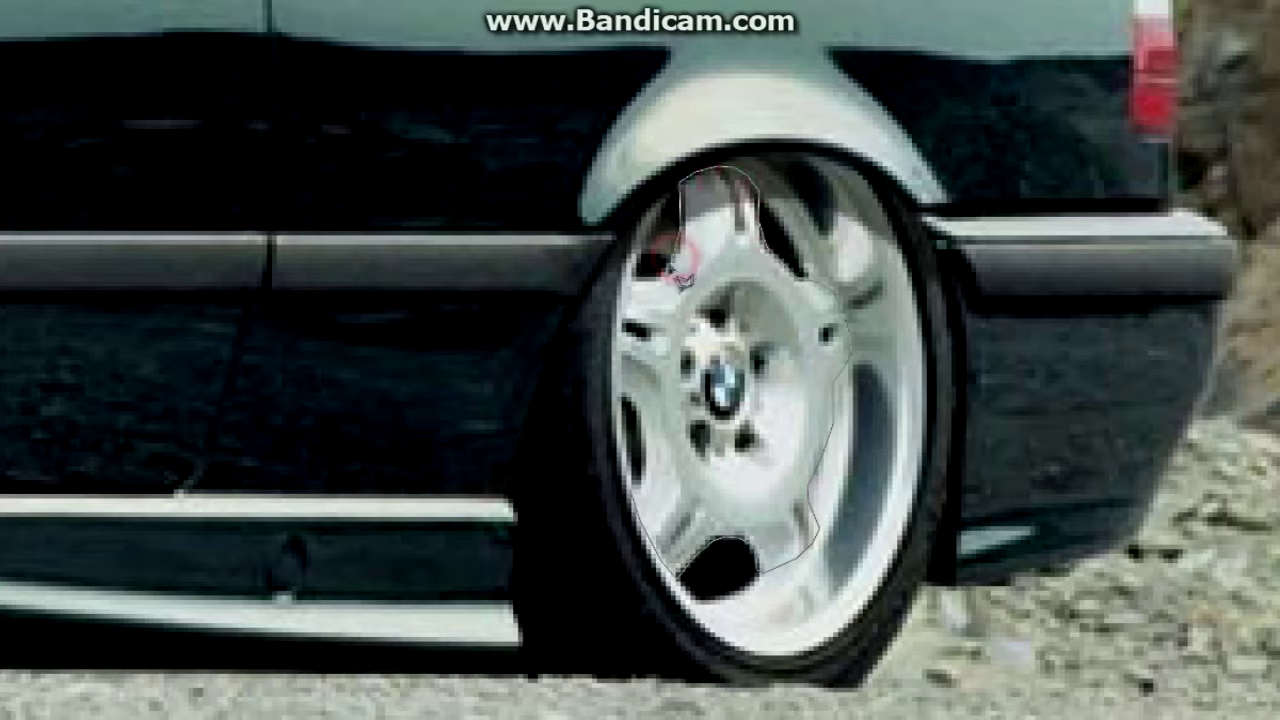
pyautogui.moveTo(642, 432); pyautogui.dragTo(640, 490)
pyautogui.click(203, 3)
pyautogui.click(400, 100)
pyautogui.moveTo(1260, 271)
pyautogui.mouseDown()
pyautogui.moveTo(1106, 271)
pyautogui.moveTo(1173, 271)
pyautogui.mouseUp()
pyautogui.moveTo(1249, 325); pyautogui.dragTo(1275, 325)
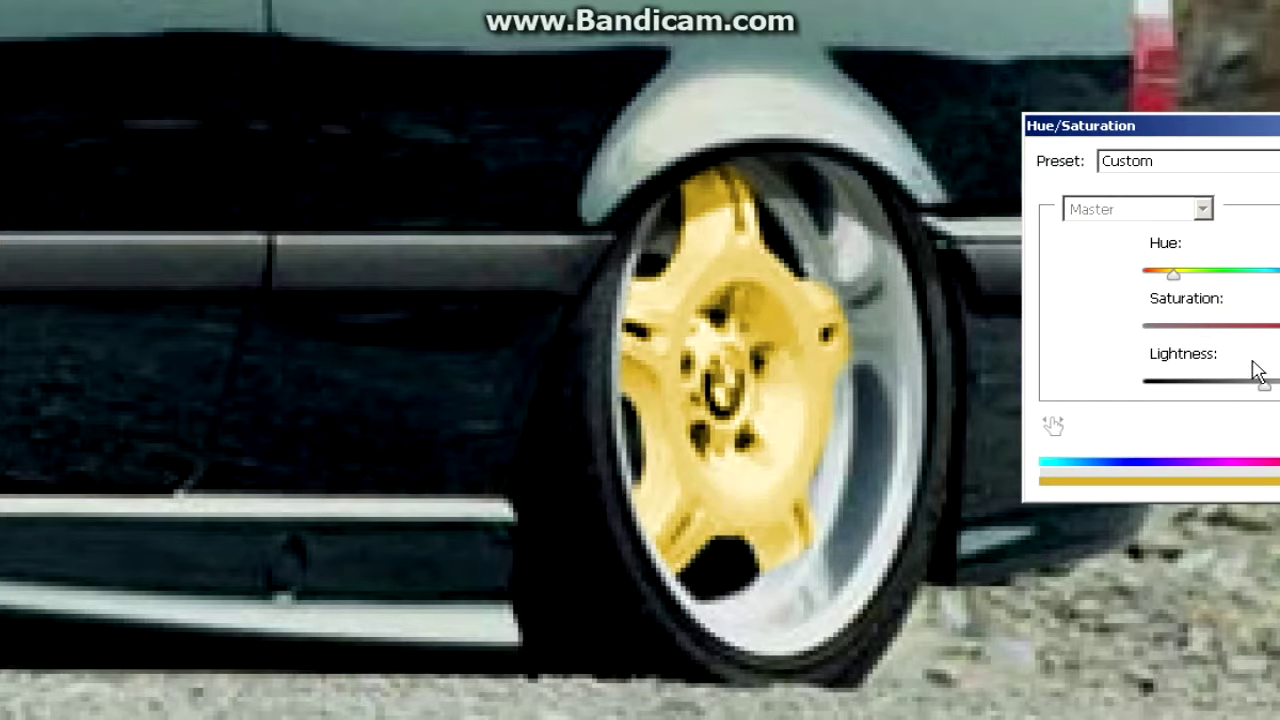
pyautogui.moveTo(1262, 381); pyautogui.dragTo(1237, 381)
pyautogui.press('Return')
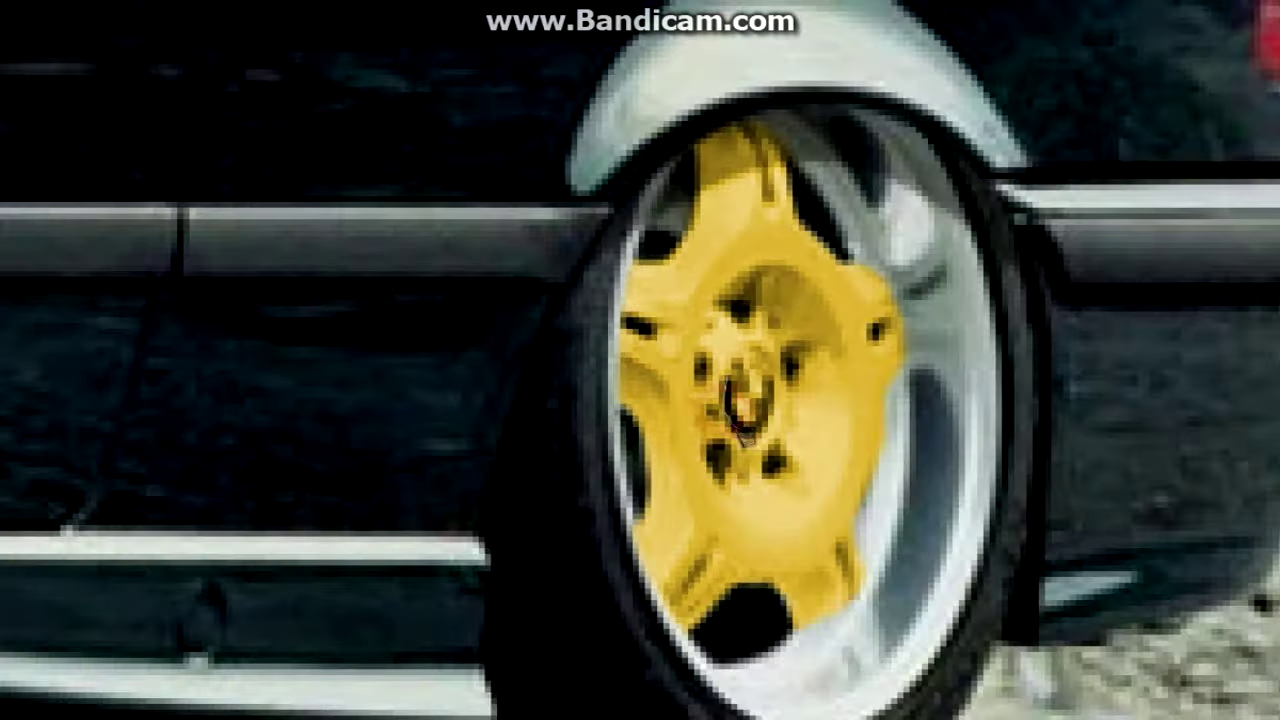
# Restore the rear wheel's BMW centre logo and paint its three bolt holes dark
pyautogui.press('Delete')
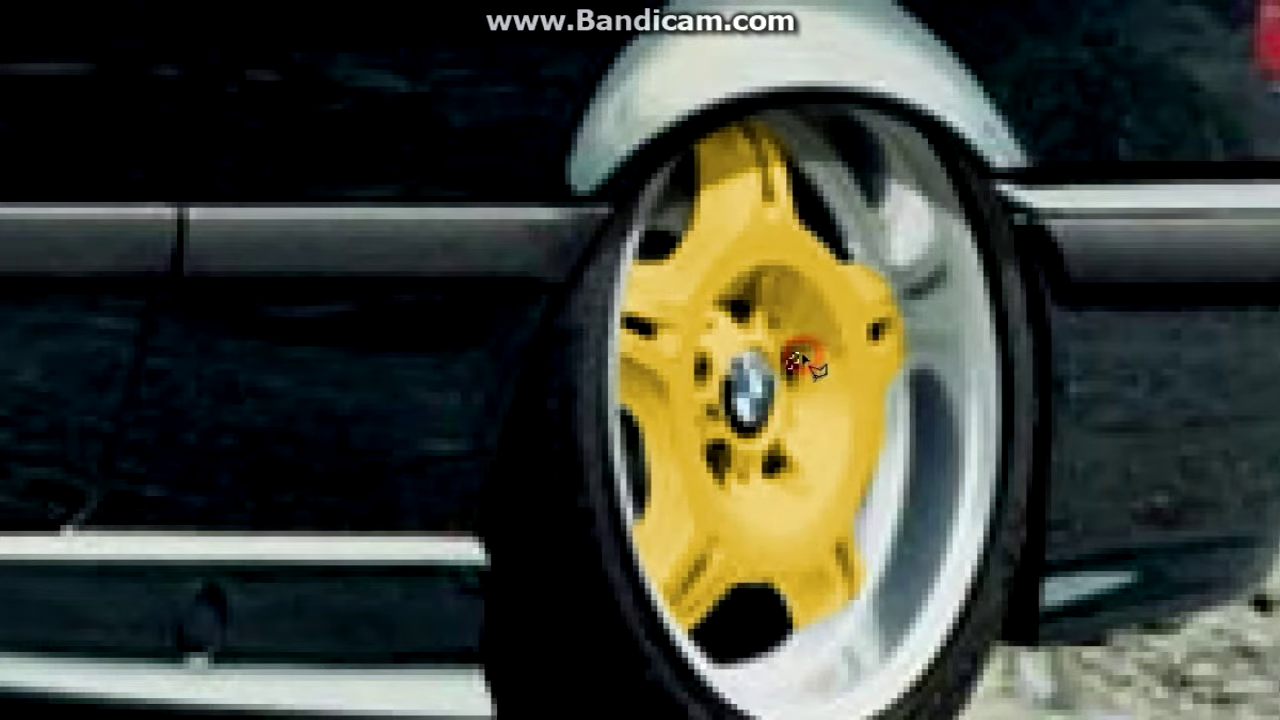
pyautogui.click(770, 462)
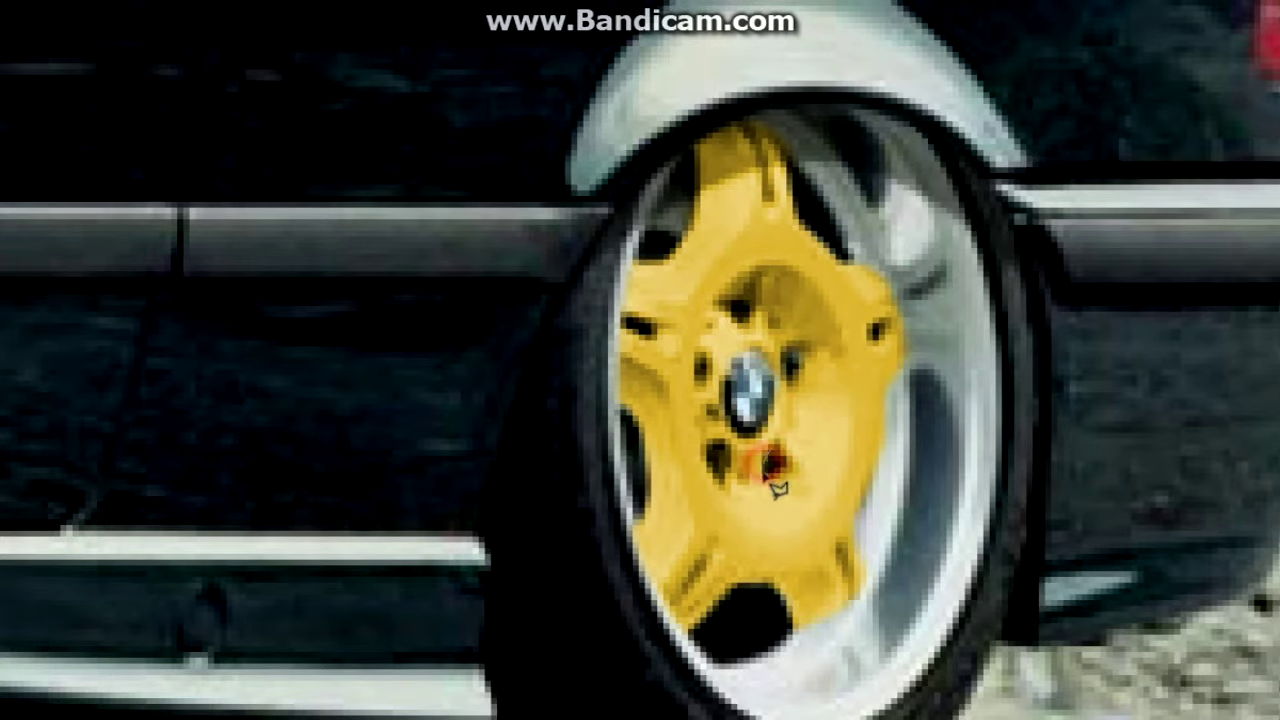
pyautogui.click(730, 468)
pyautogui.click(724, 295)
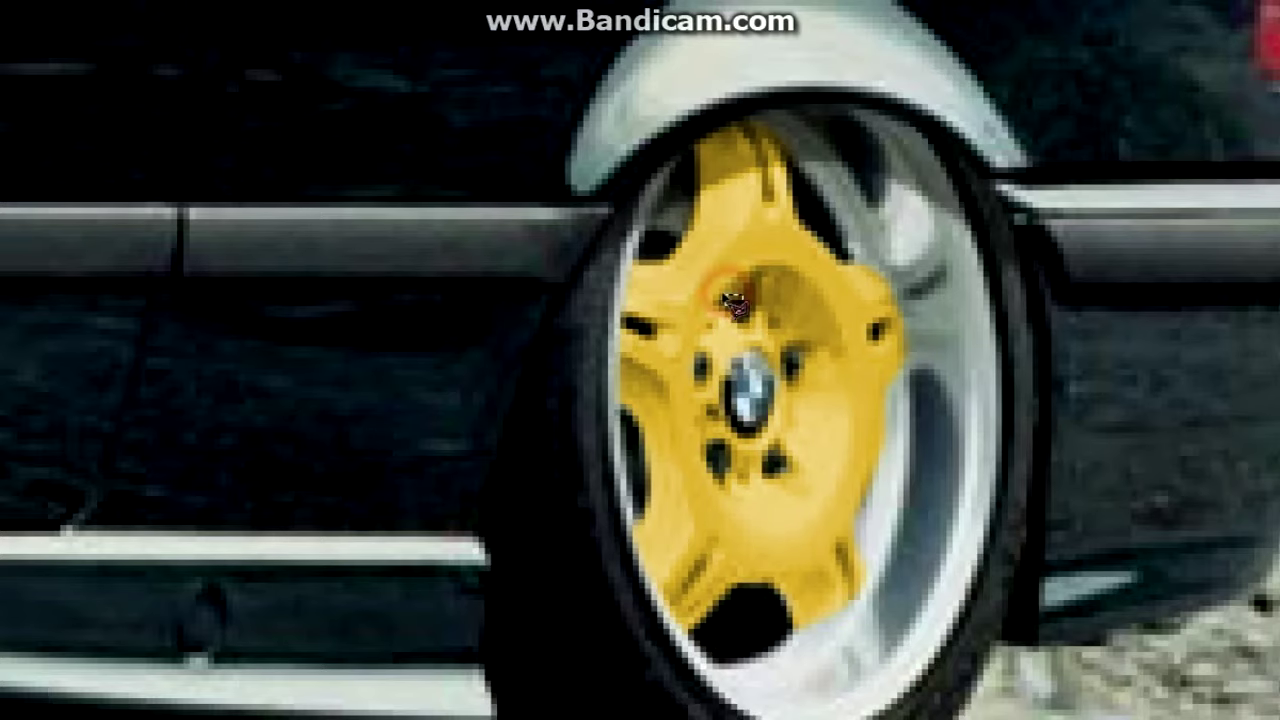